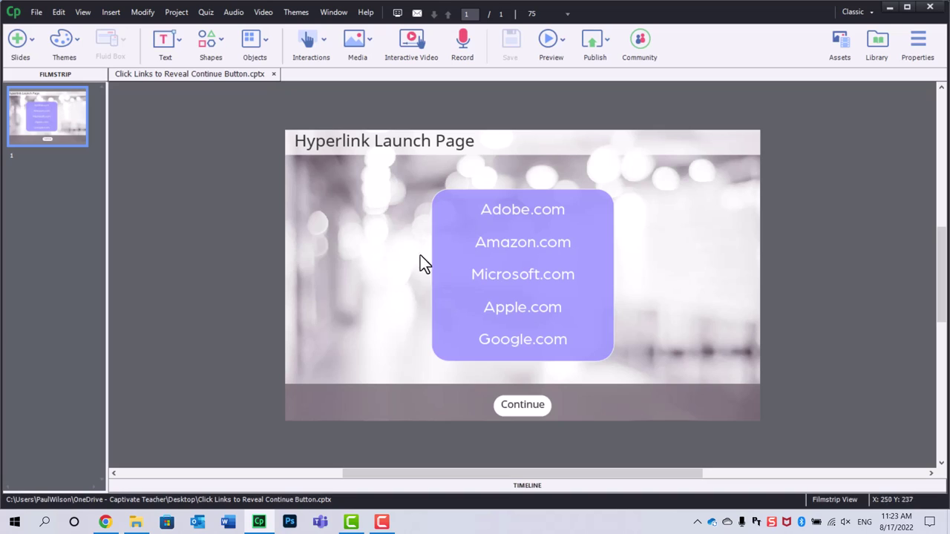
Select the Continue button and make next_button start hidden in the output from its Properties
left_click(531, 404)
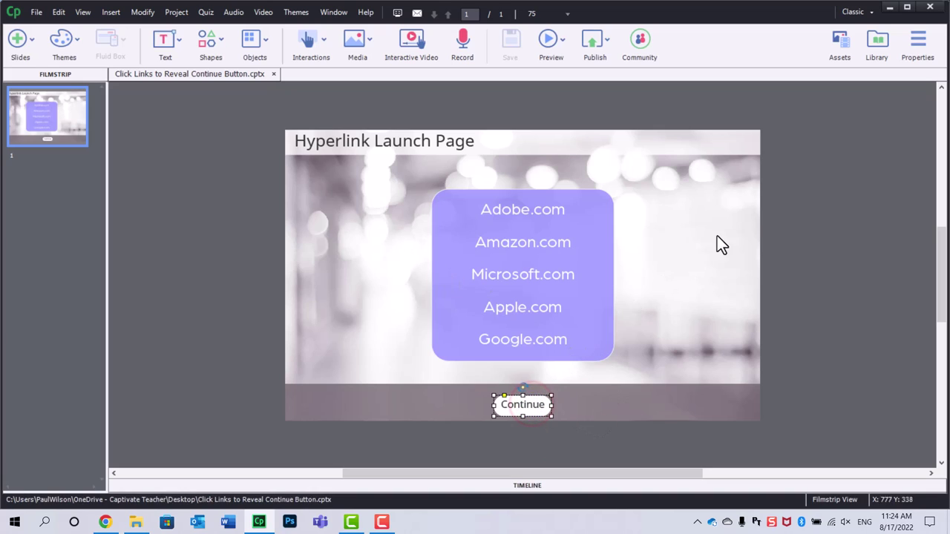
left_click(919, 40)
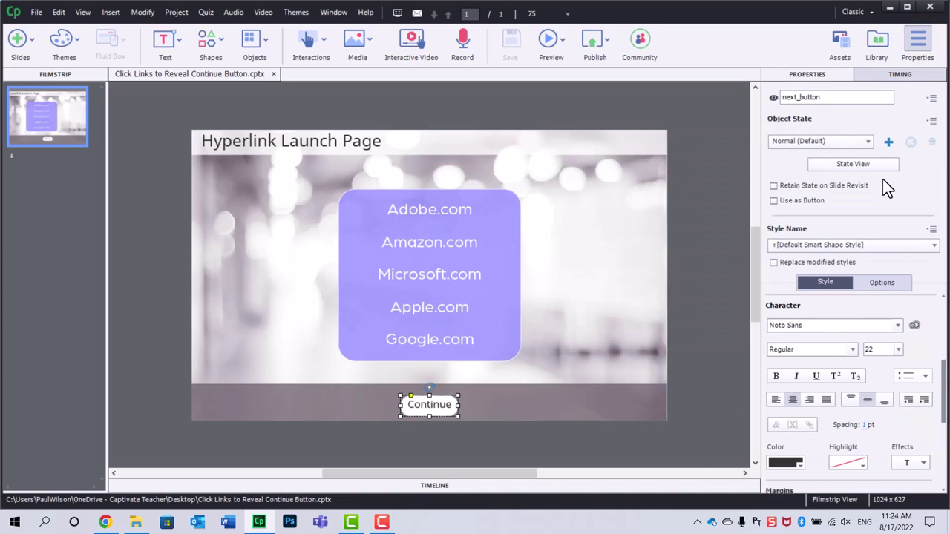
left_click(774, 97)
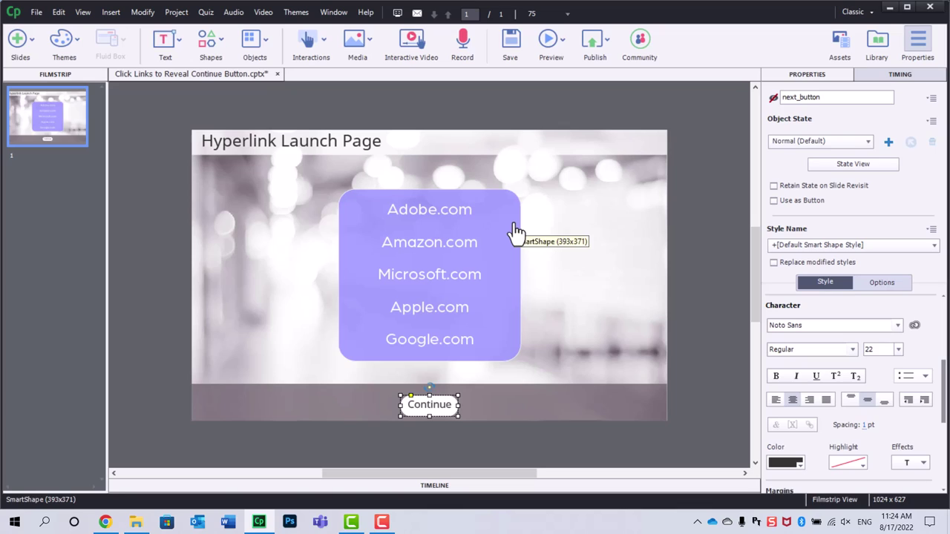
Open Project > Variables and add user variables _adobe and _amazon
left_click(175, 15)
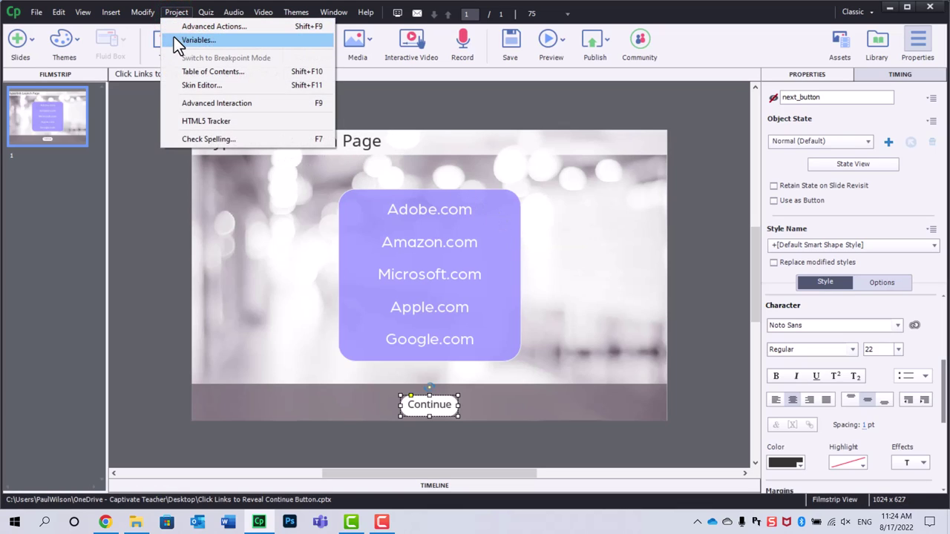
left_click(189, 41)
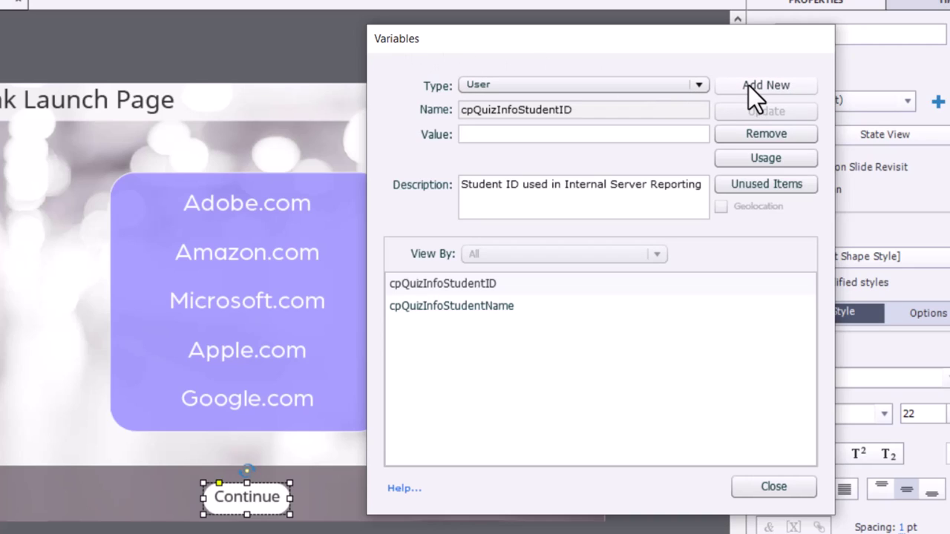
left_click(769, 87)
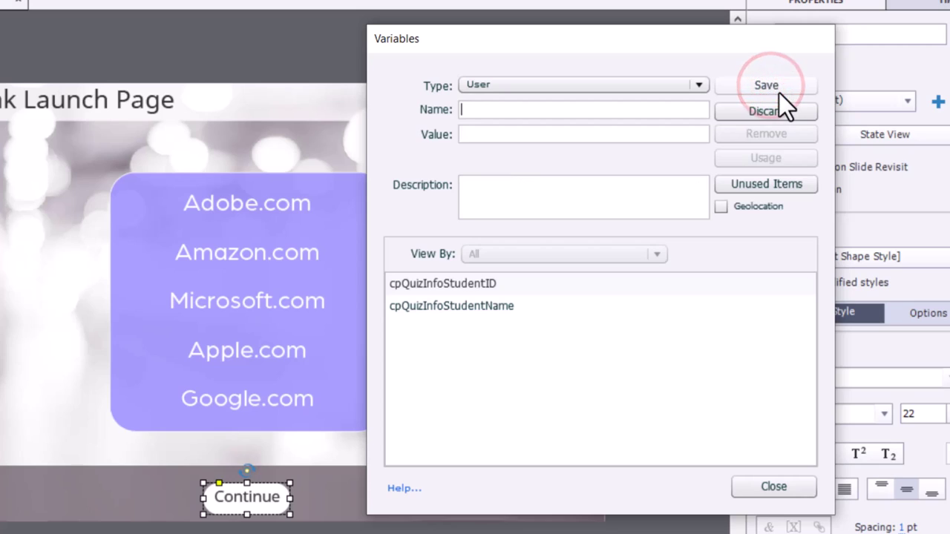
type("_")
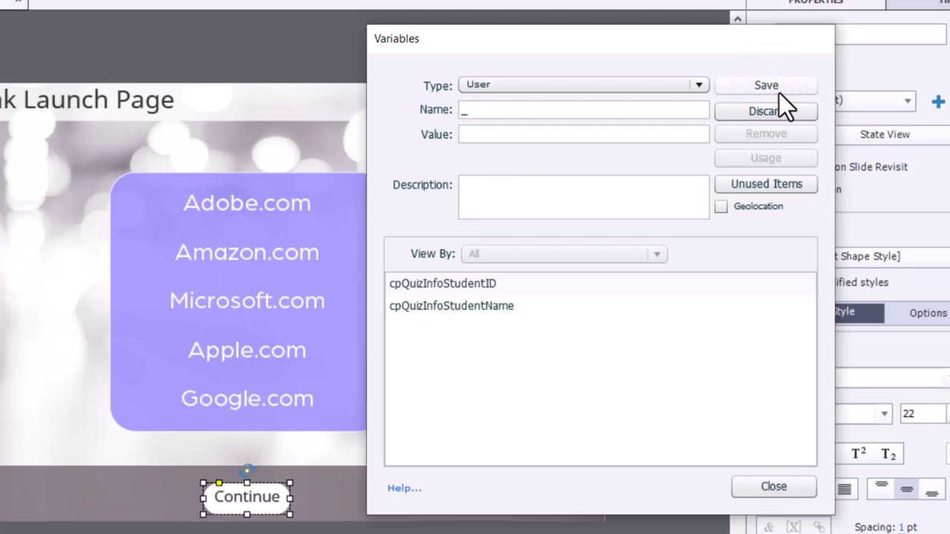
type("adobe")
left_click(778, 90)
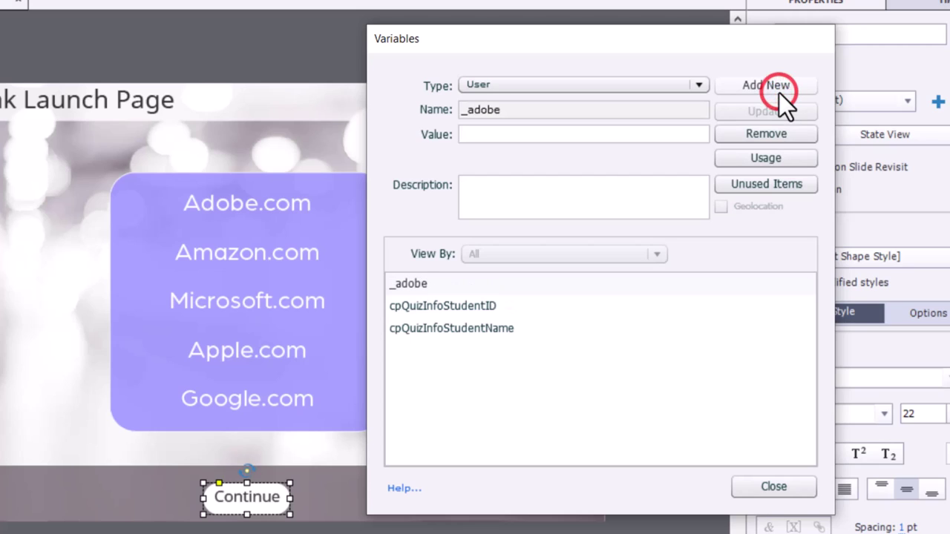
left_click(774, 89)
type("_")
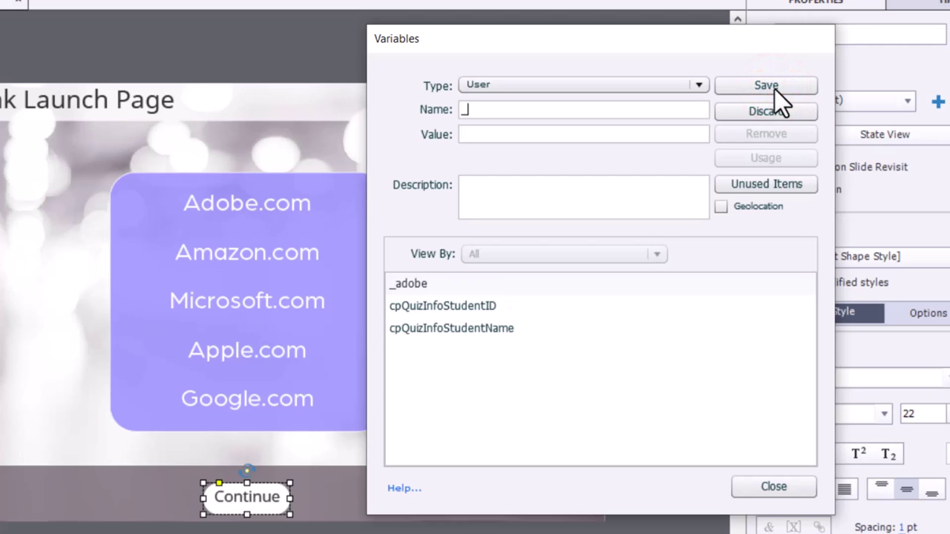
type("amazon")
left_click(774, 89)
Add the remaining user variables _microsoft, _apple and _google
left_click(775, 89)
type("_microsoft")
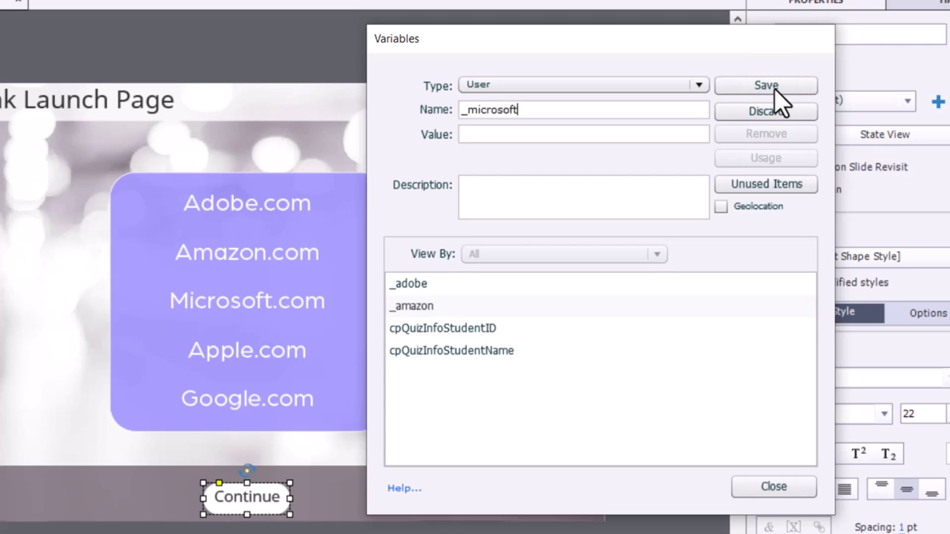
left_click(775, 89)
left_click(774, 89)
type("_apple")
left_click(774, 89)
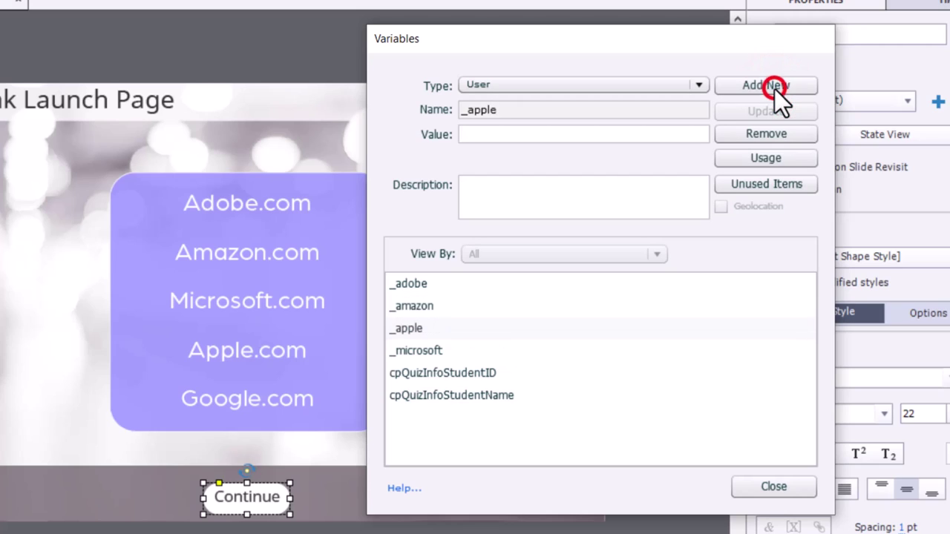
left_click(774, 89)
type("_")
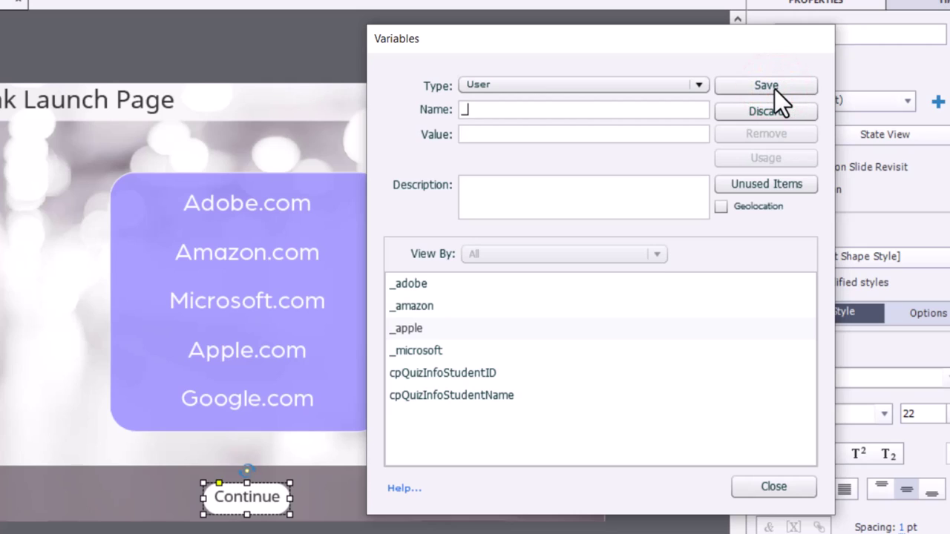
type("google")
left_click(774, 89)
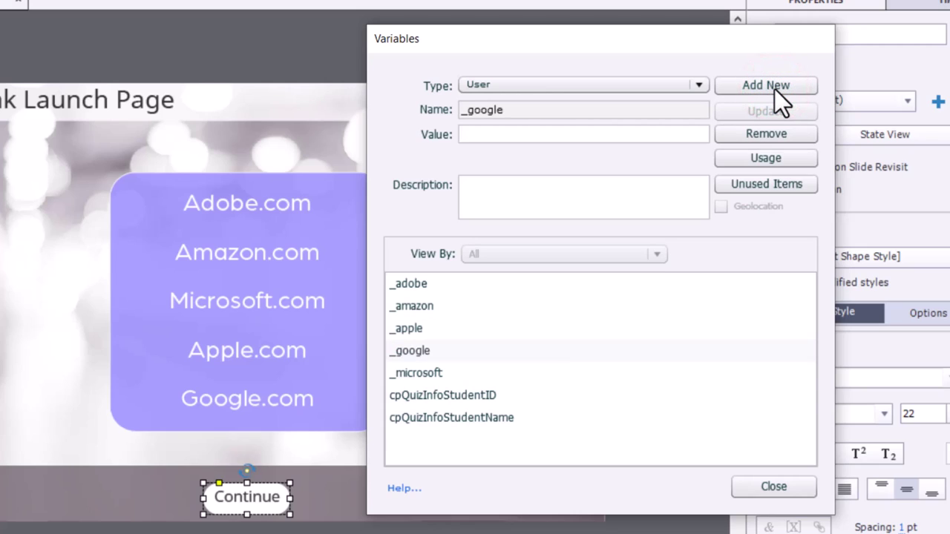
Close Variables, open Project > Advanced Actions and name the new action adobelink
left_click(777, 486)
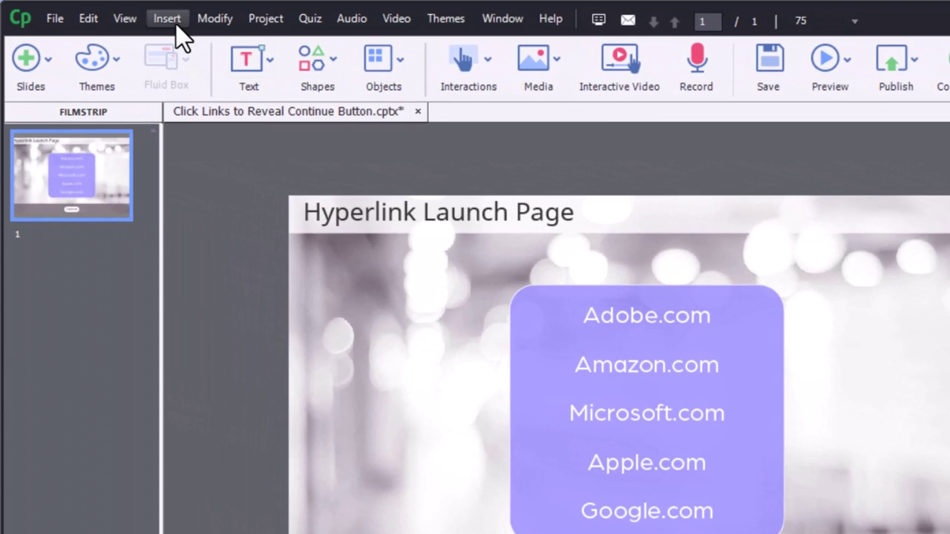
left_click(264, 20)
left_click(274, 40)
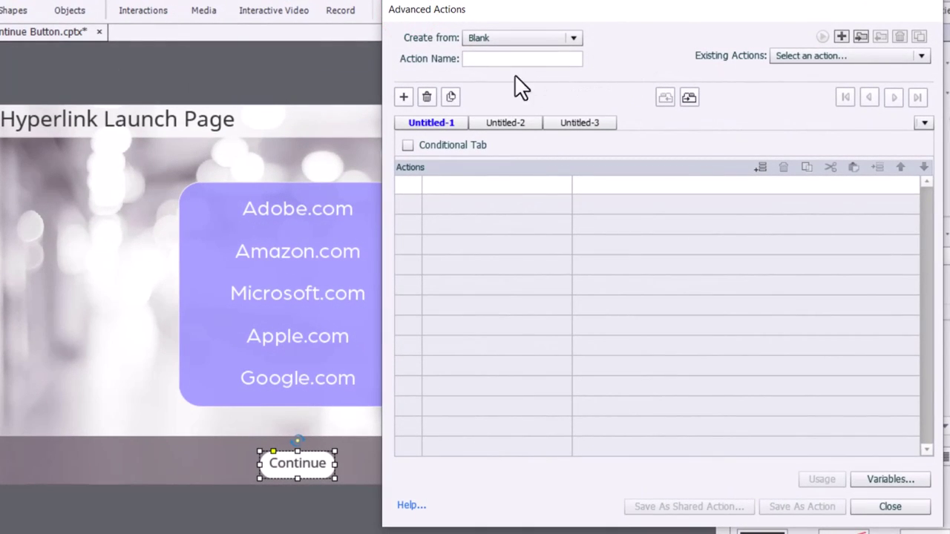
left_click(489, 59)
type("adobe")
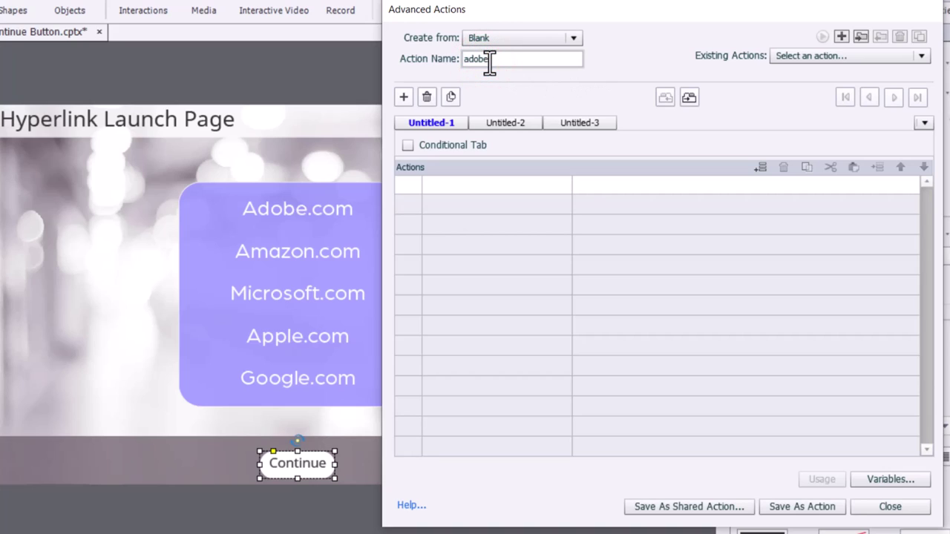
type("link")
Rename the first decision to press and make it assign _adobe the literal value 1
double_click(430, 122)
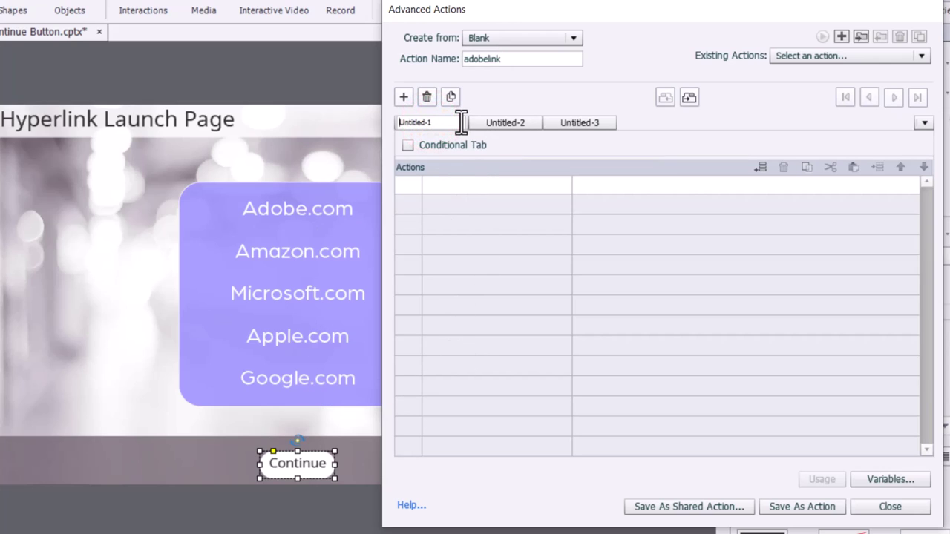
key("ctrl+a")
type("press")
left_click(444, 182)
scroll(444, 184, "down", 5)
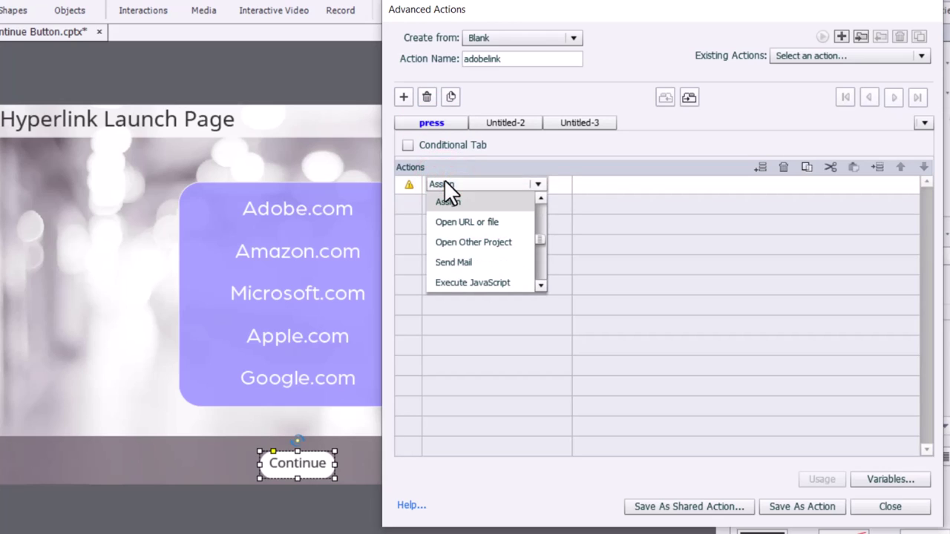
left_click(443, 204)
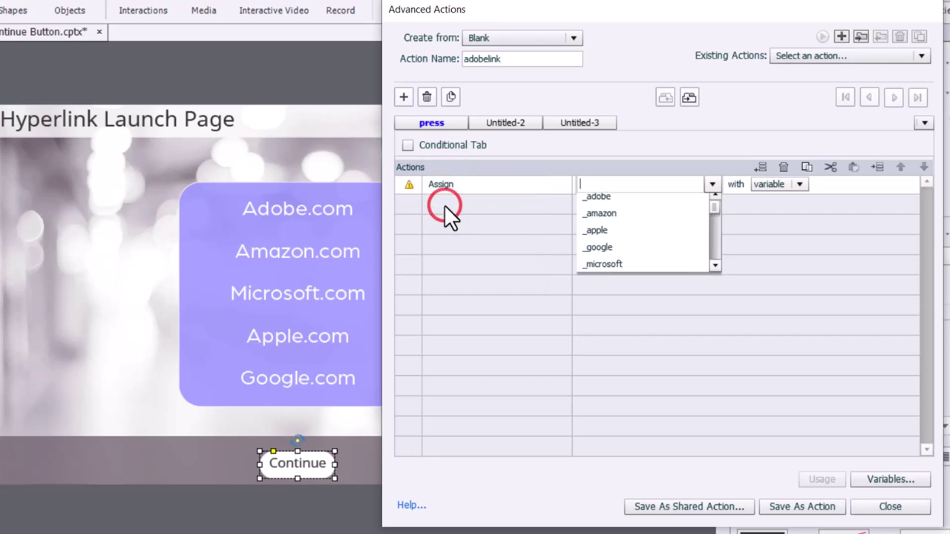
left_click(598, 201)
left_click(677, 184)
left_click(675, 213)
type("1")
key("Return")
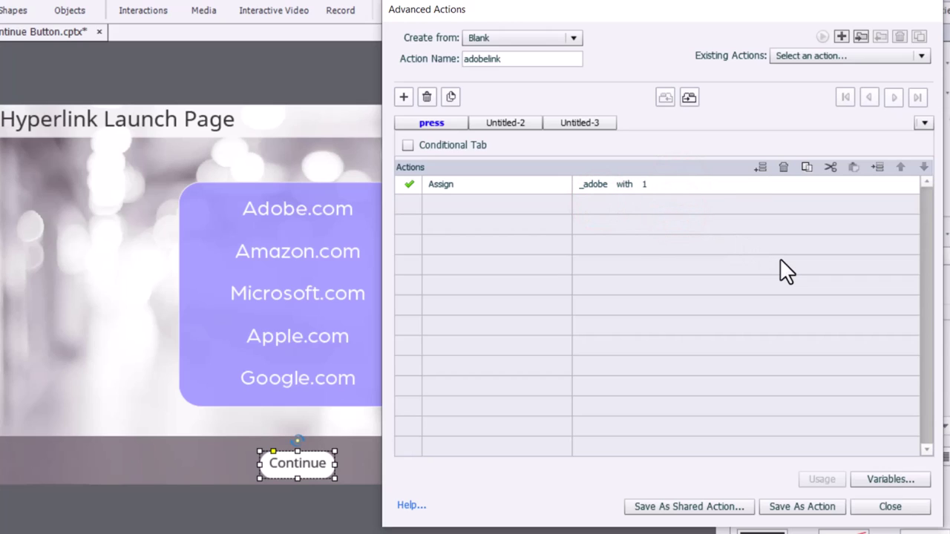
left_click(449, 200)
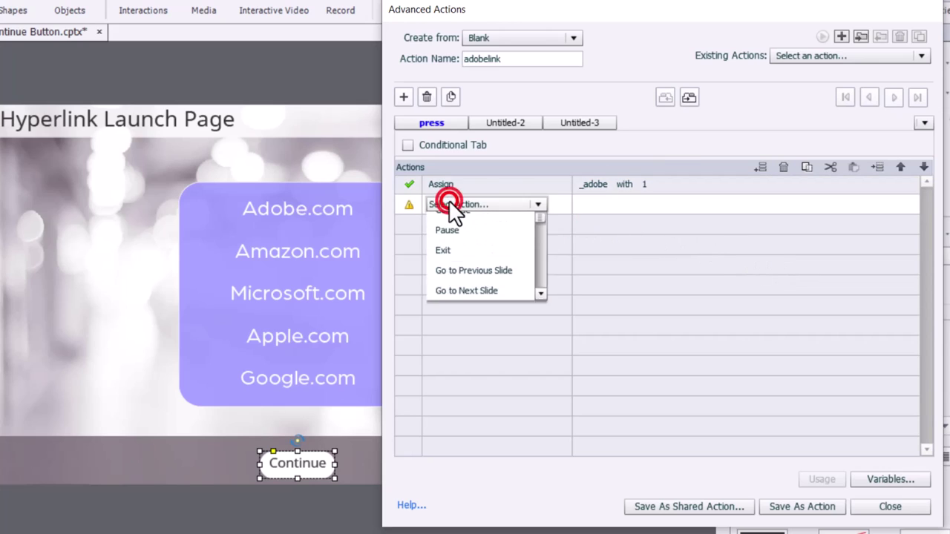
scroll(449, 201, "down", 8)
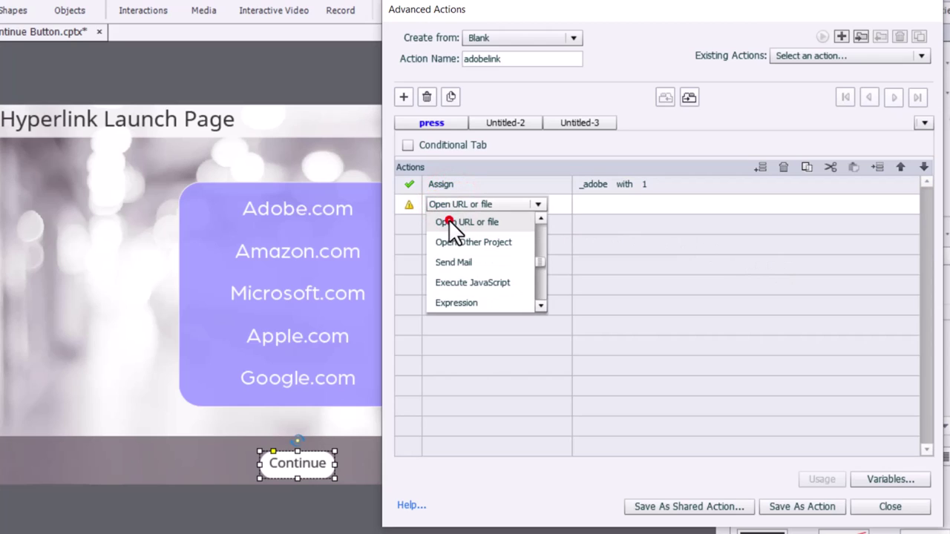
left_click(449, 221)
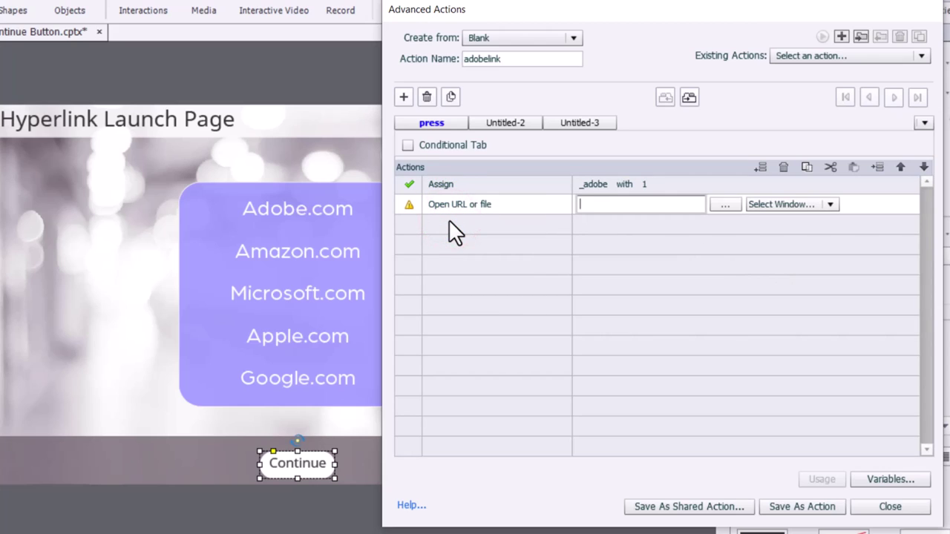
type("https://adobe.com")
left_click(792, 202)
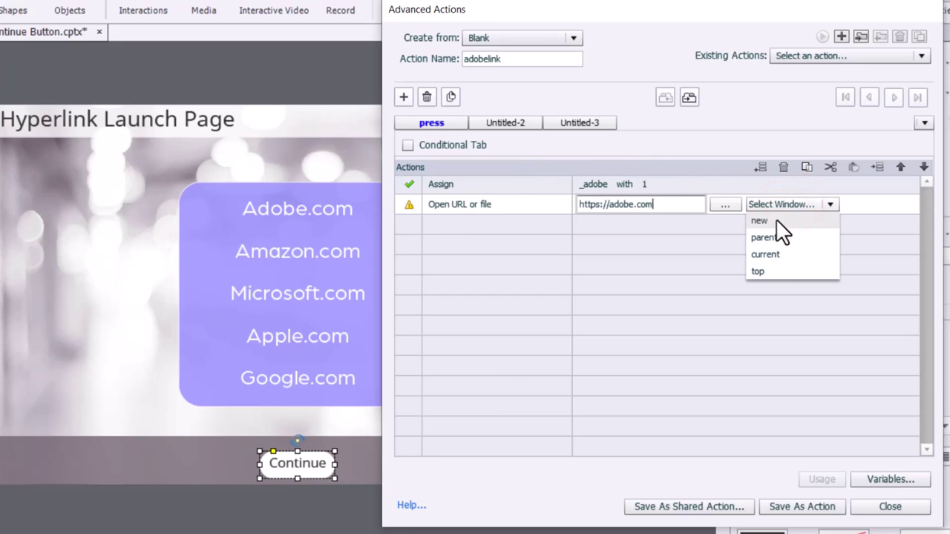
left_click(776, 219)
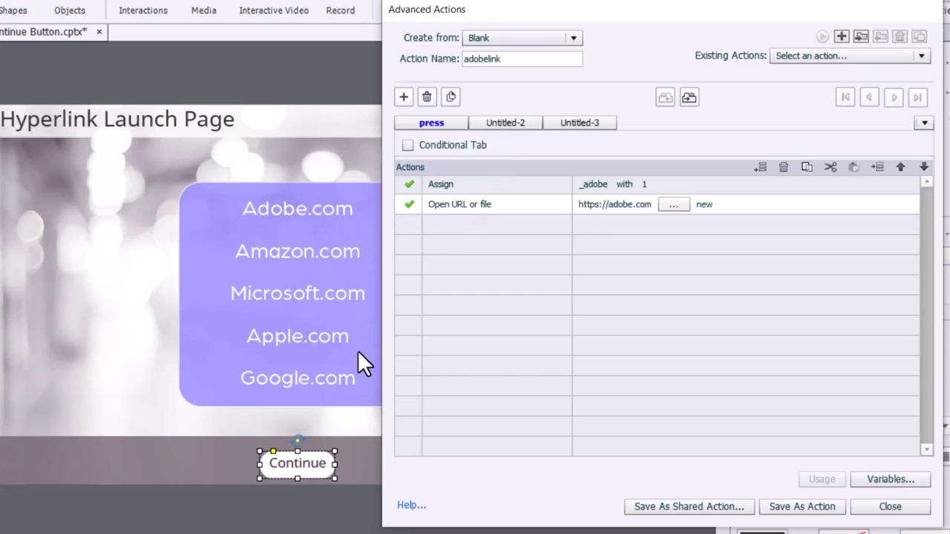
Rename the second decision to check
left_click(504, 124)
double_click(502, 121)
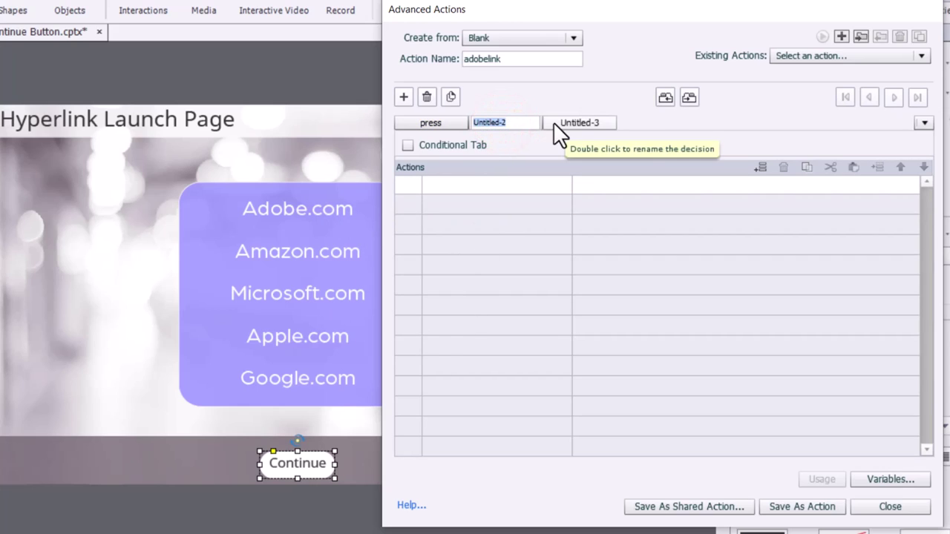
type("check")
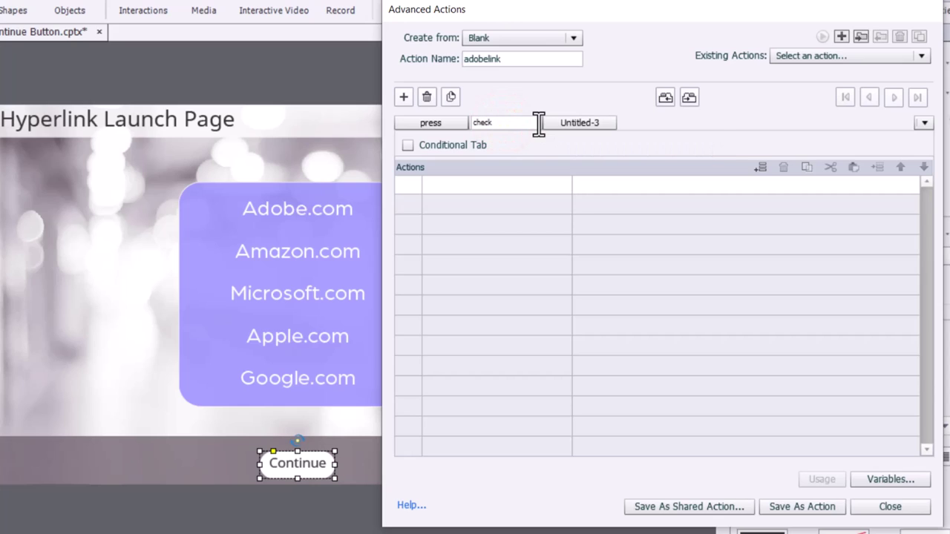
left_click(457, 144)
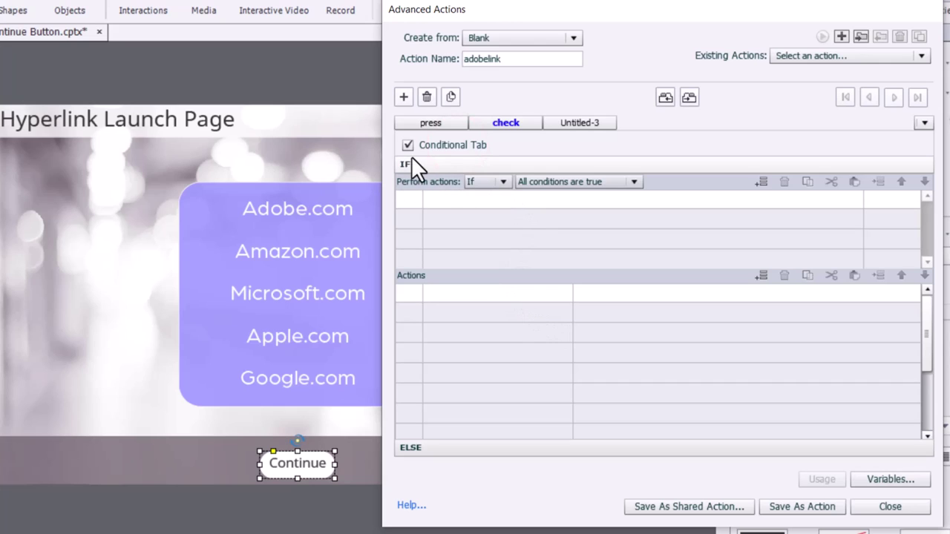
Add the first IF condition: _adobe is equal to literal 1
left_click(451, 199)
left_click(451, 199)
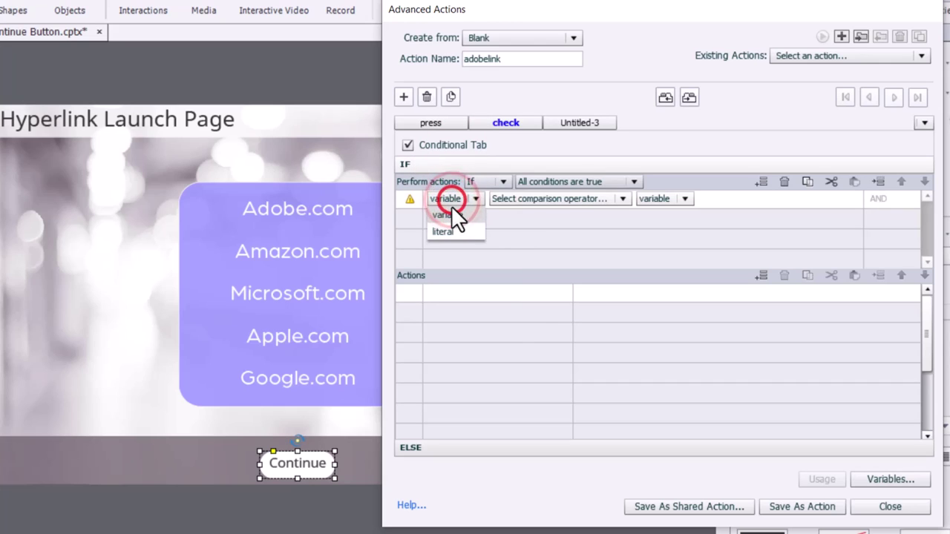
left_click(452, 211)
left_click(465, 226)
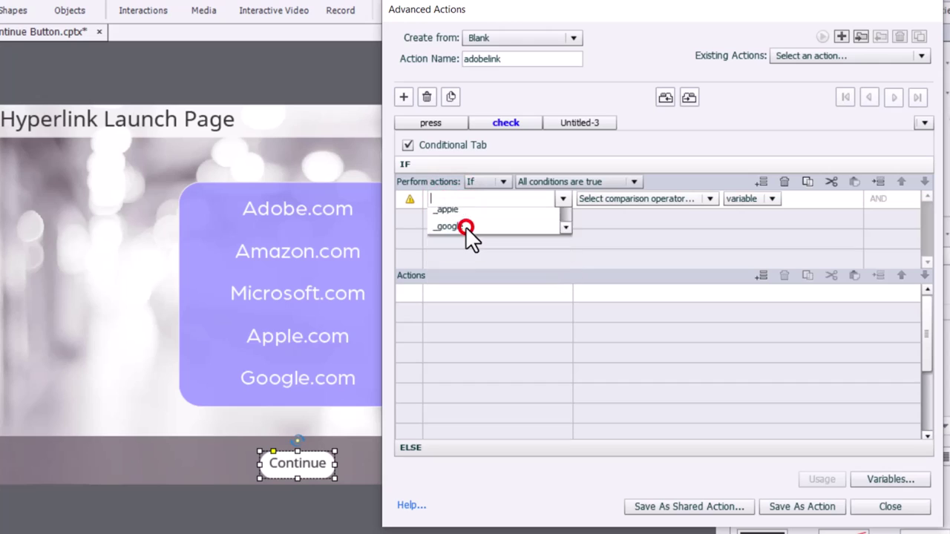
left_click(494, 199)
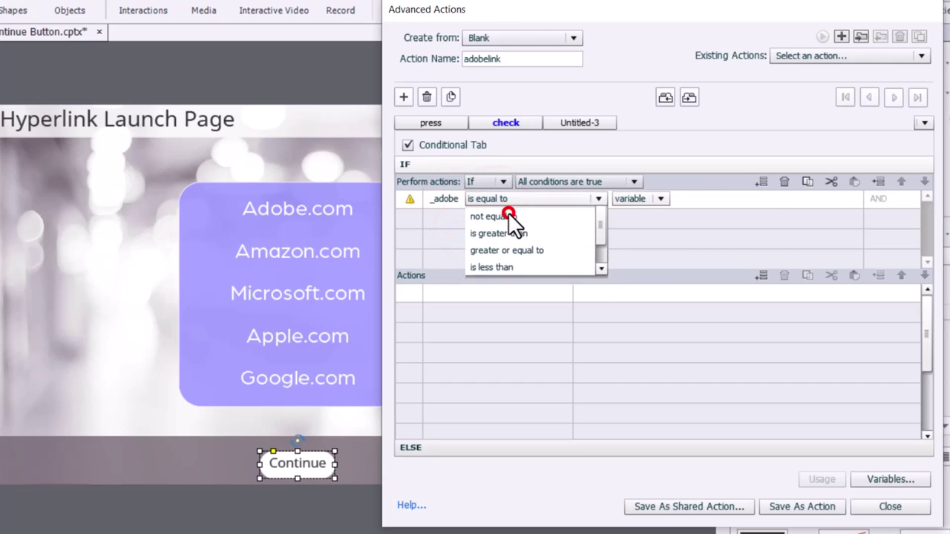
left_click(508, 213)
left_click(549, 200)
left_click(544, 232)
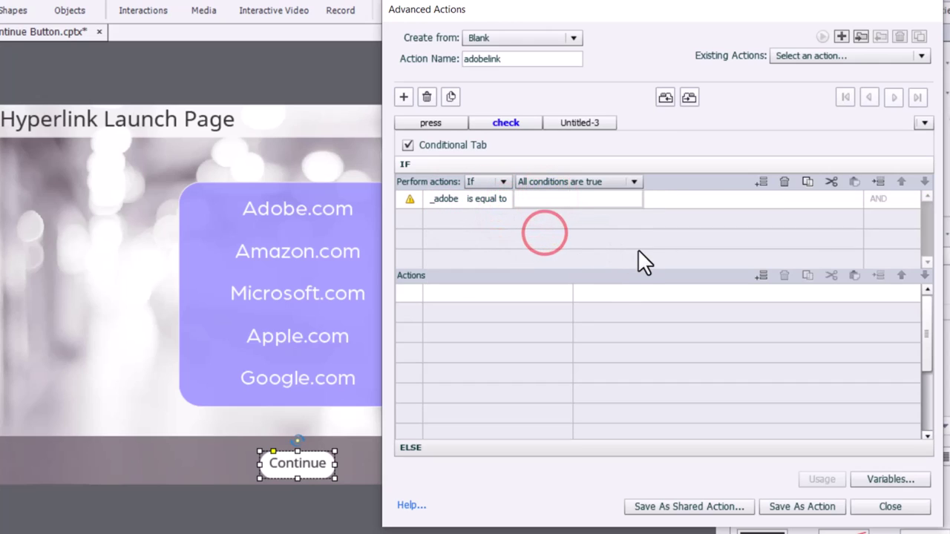
type("1")
key("Return")
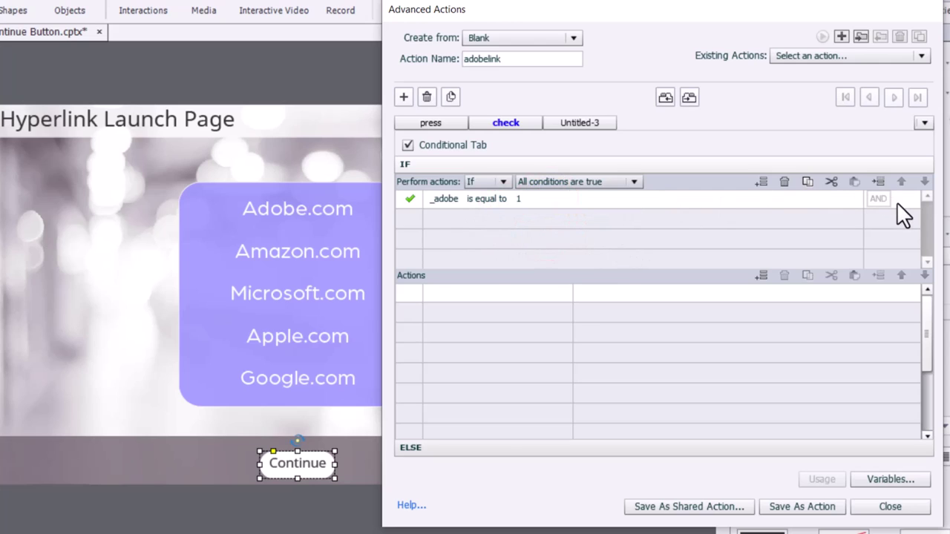
Add a second condition: _amazon is equal to literal 1
left_click(439, 218)
left_click(450, 217)
left_click(451, 228)
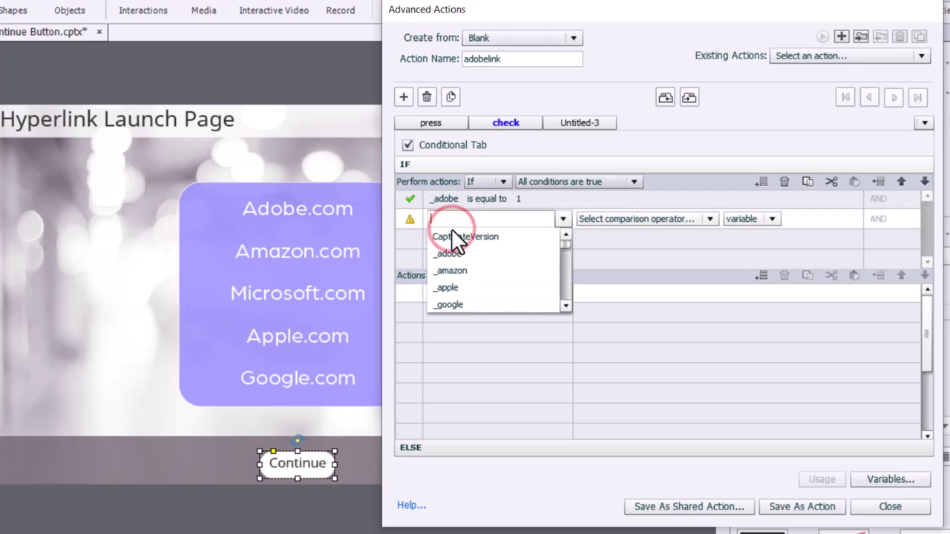
key("Down")
key("Down")
key("Down")
key("Return")
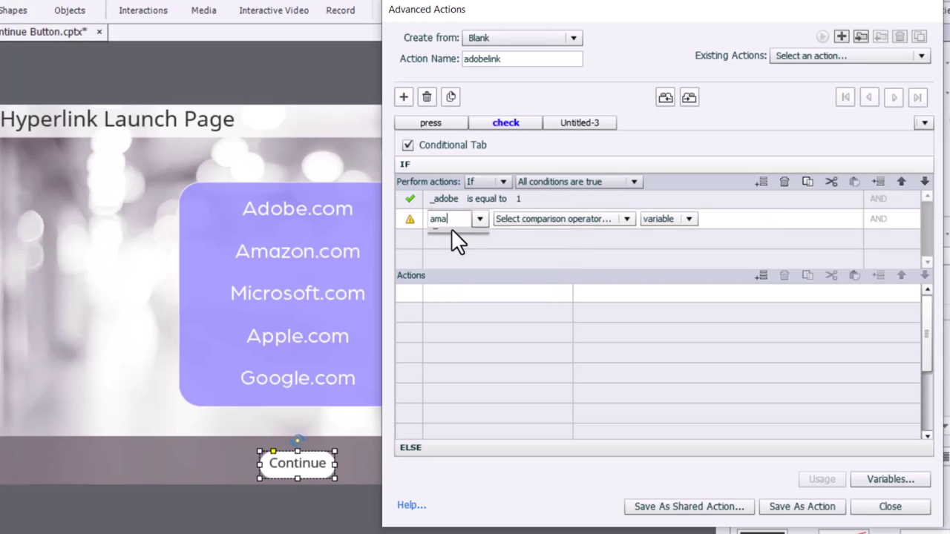
left_click(501, 219)
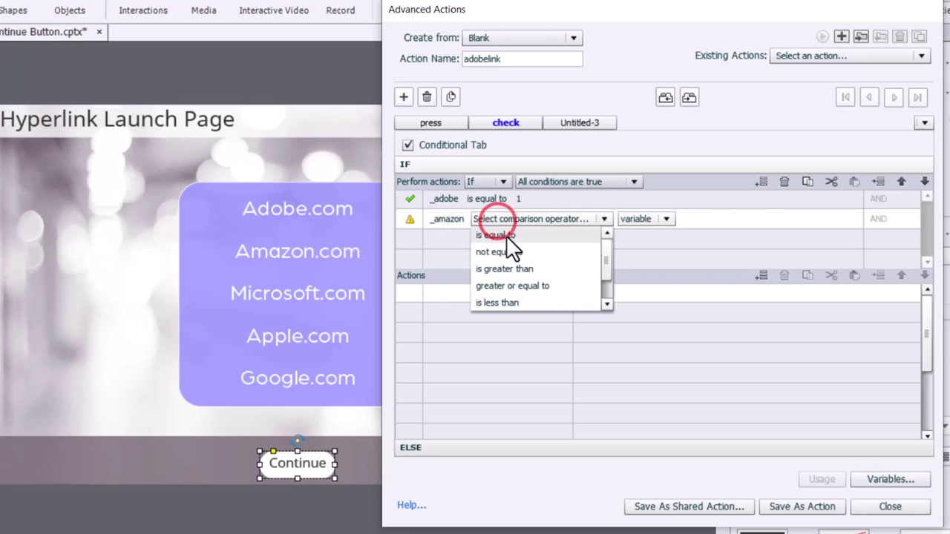
left_click(506, 236)
left_click(566, 219)
left_click(557, 251)
type("1")
key("Return")
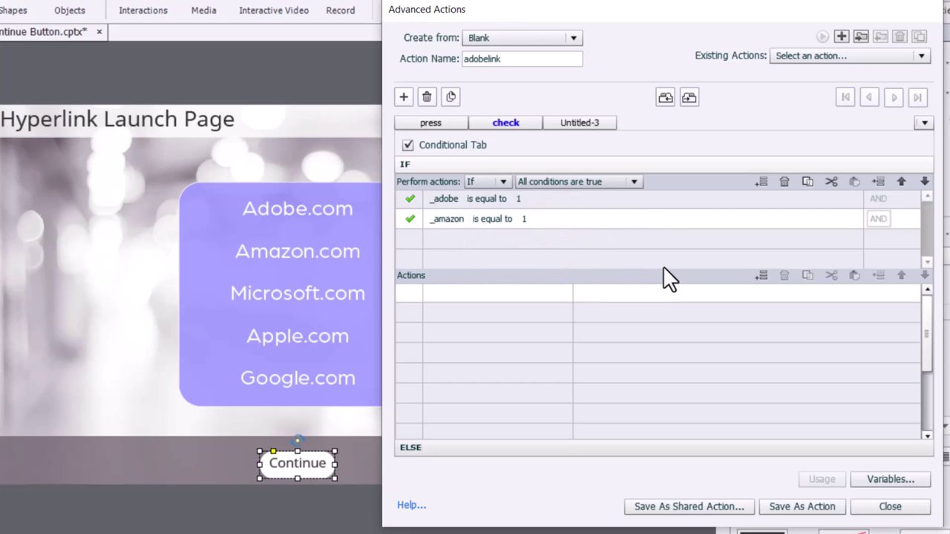
Add a third condition: _microsoft is equal to literal 1
left_click(451, 238)
left_click(450, 237)
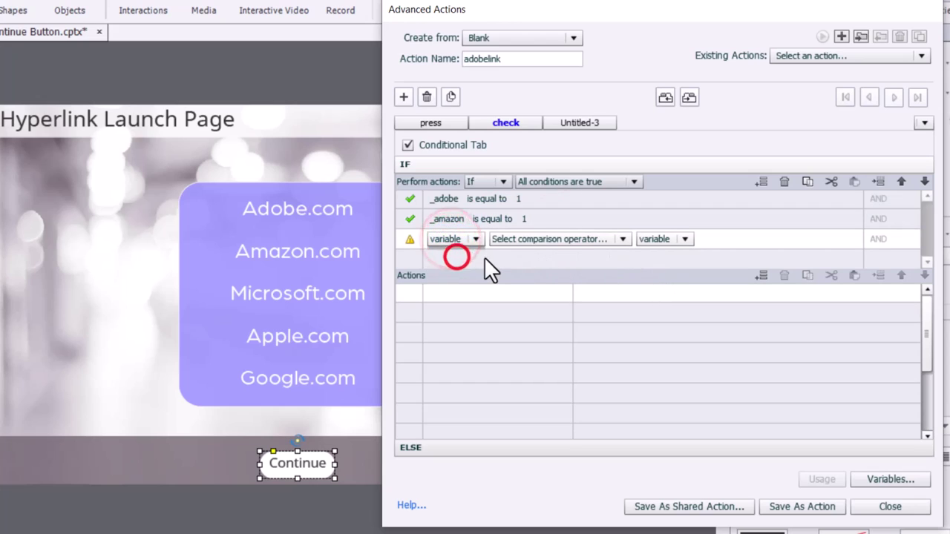
left_click(457, 256)
type("mic")
left_click(484, 257)
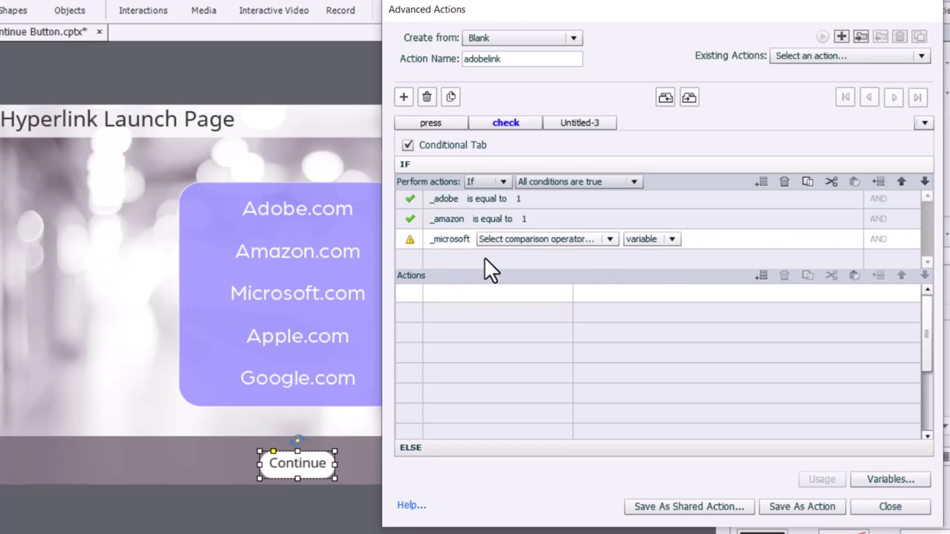
left_click(540, 241)
left_click(541, 254)
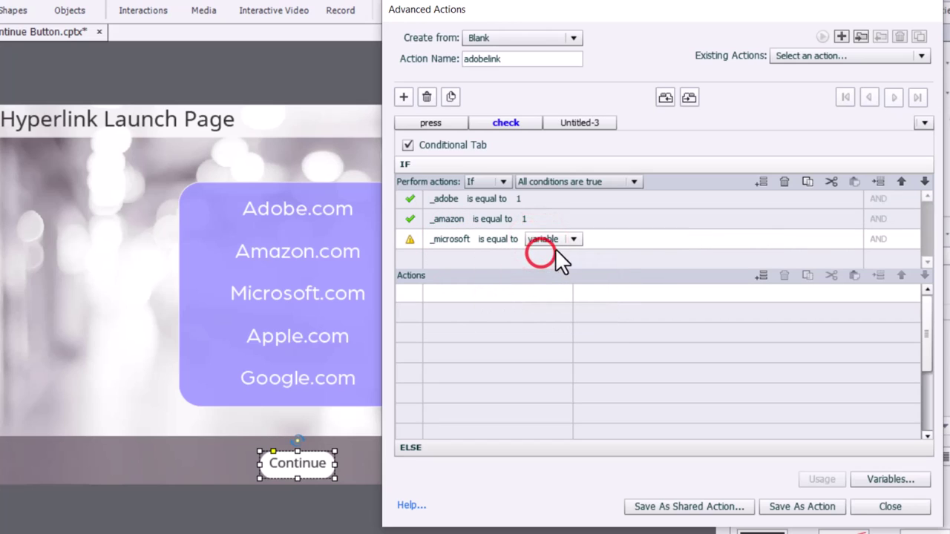
left_click(570, 240)
left_click(562, 270)
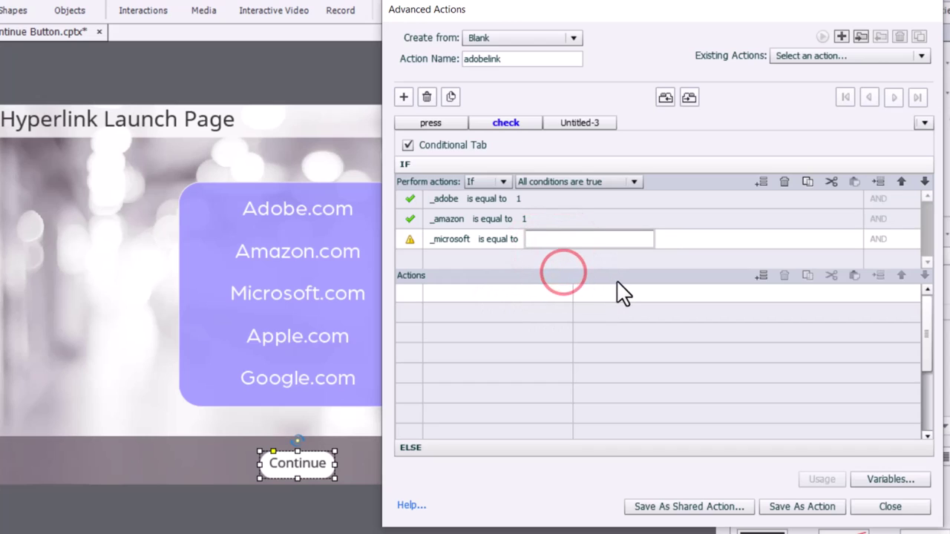
type("1")
key("Return")
Add a fourth condition: _apple is equal to literal 1
left_click(448, 256)
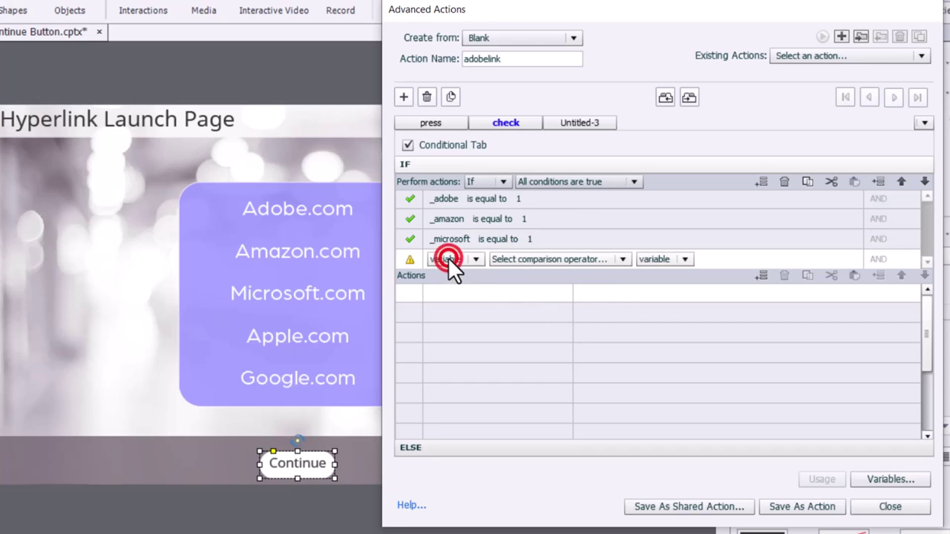
left_click(448, 257)
left_click(448, 268)
type("_apple")
key("Return")
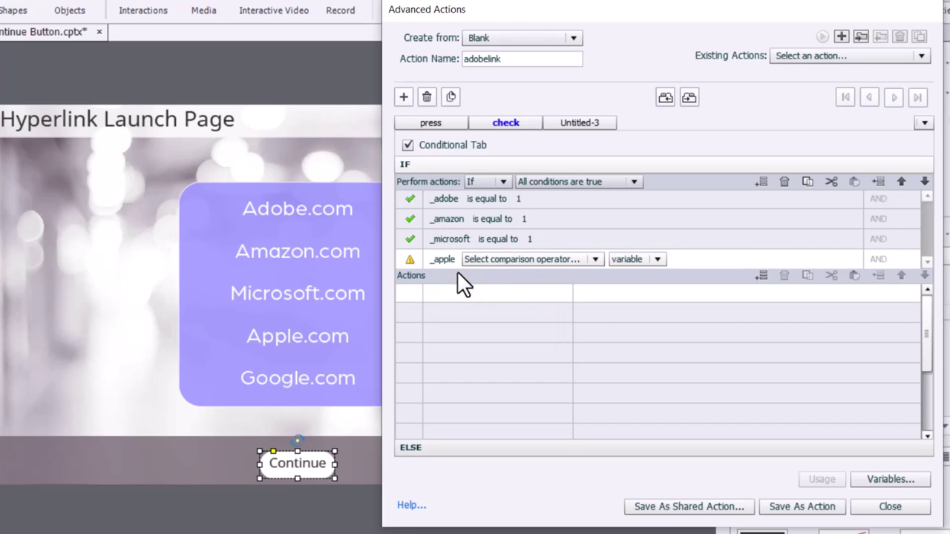
left_click(481, 259)
left_click(500, 275)
left_click(558, 259)
left_click(546, 288)
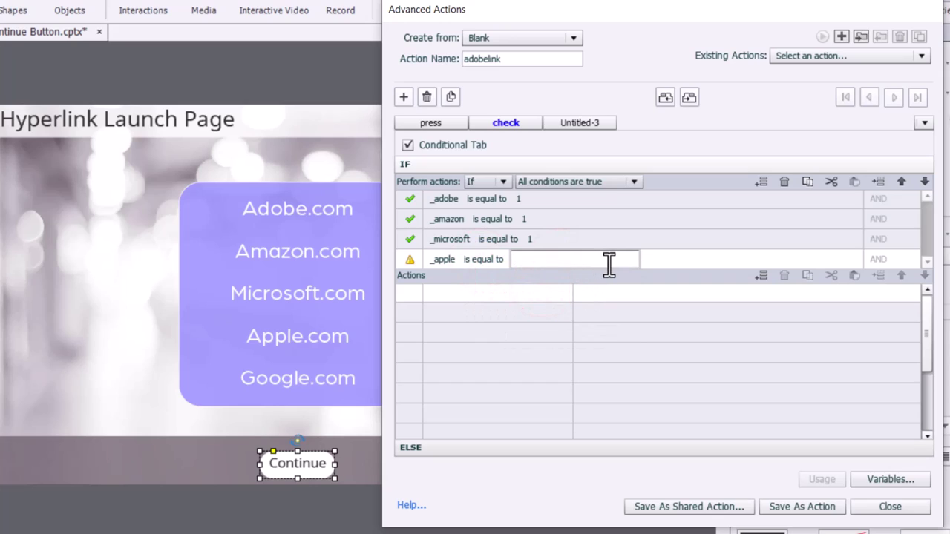
type("1")
key("Return")
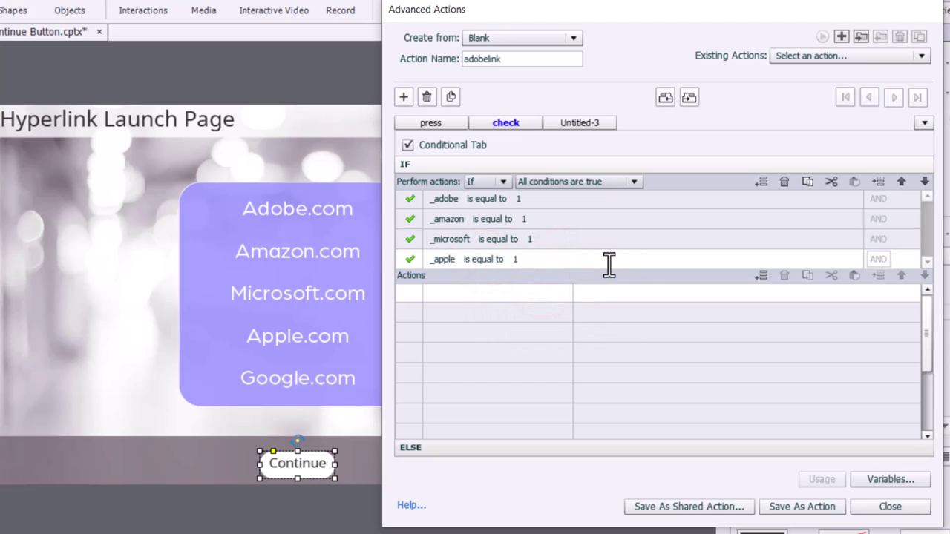
Add a fifth condition: _google is equal to literal 1
left_click(760, 182)
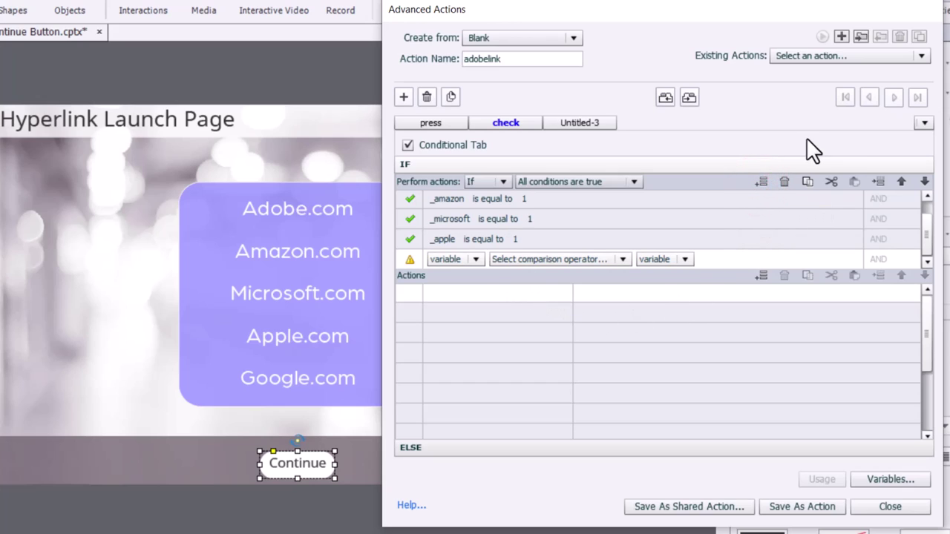
left_click(465, 259)
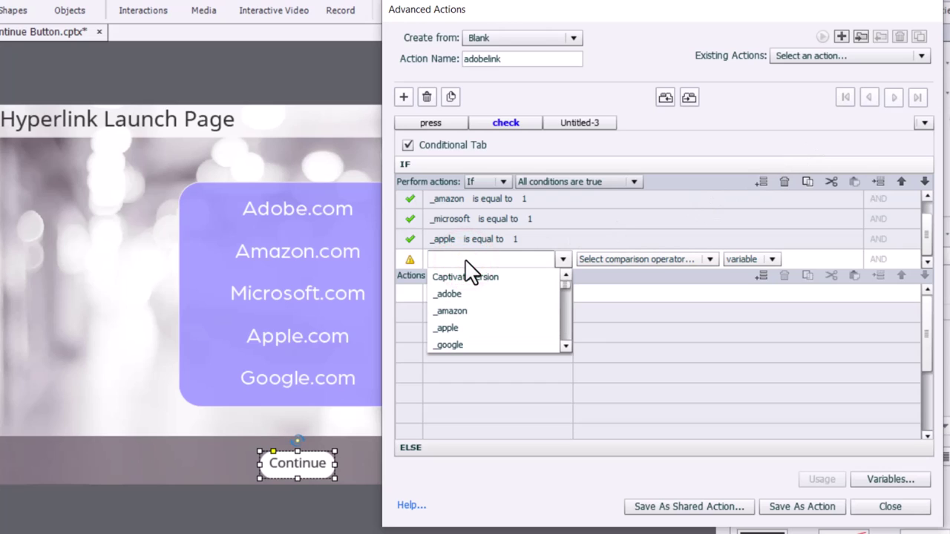
left_click(454, 344)
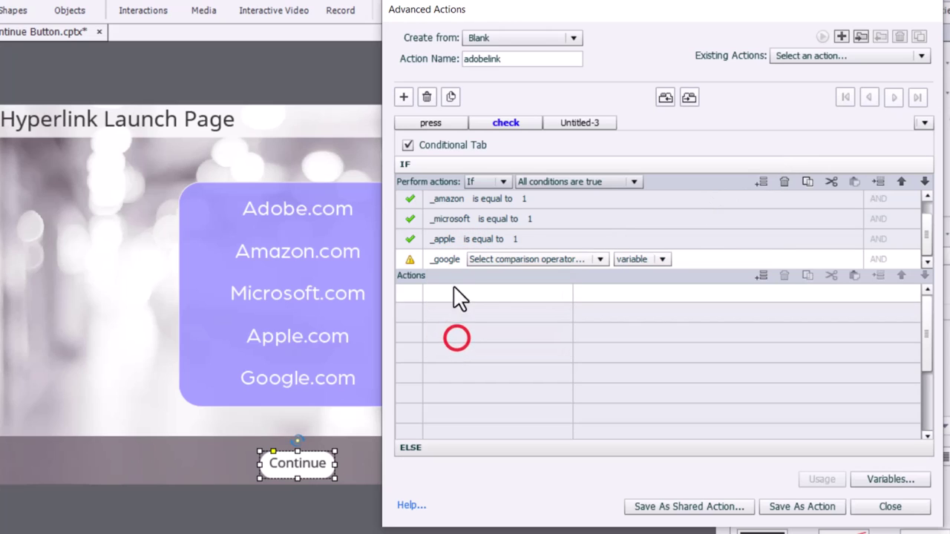
left_click(525, 260)
left_click(499, 275)
left_click(549, 256)
left_click(534, 292)
type("1")
key("Return")
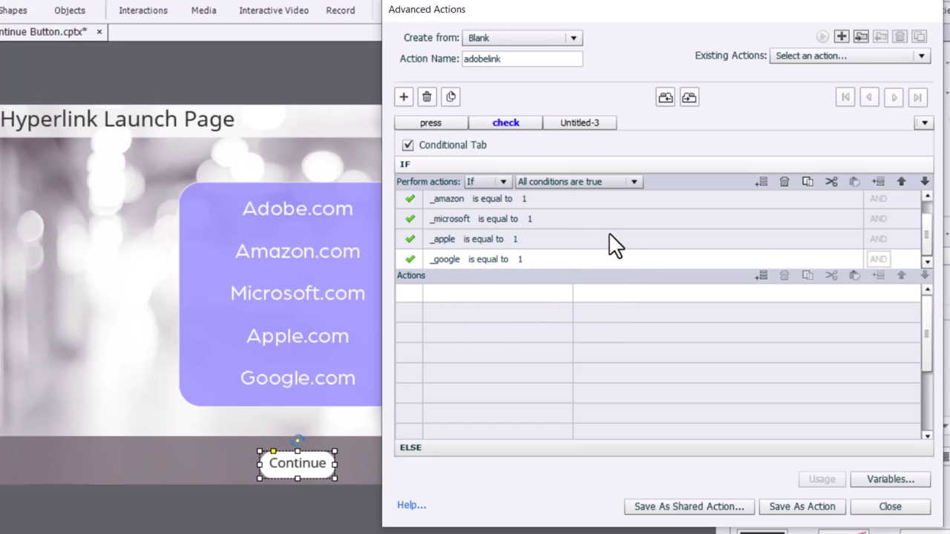
scroll(610, 241, "up", 1)
scroll(610, 242, "down", 1)
Give the check decision a Show next_button action and save the action as adobelink
left_click(447, 295)
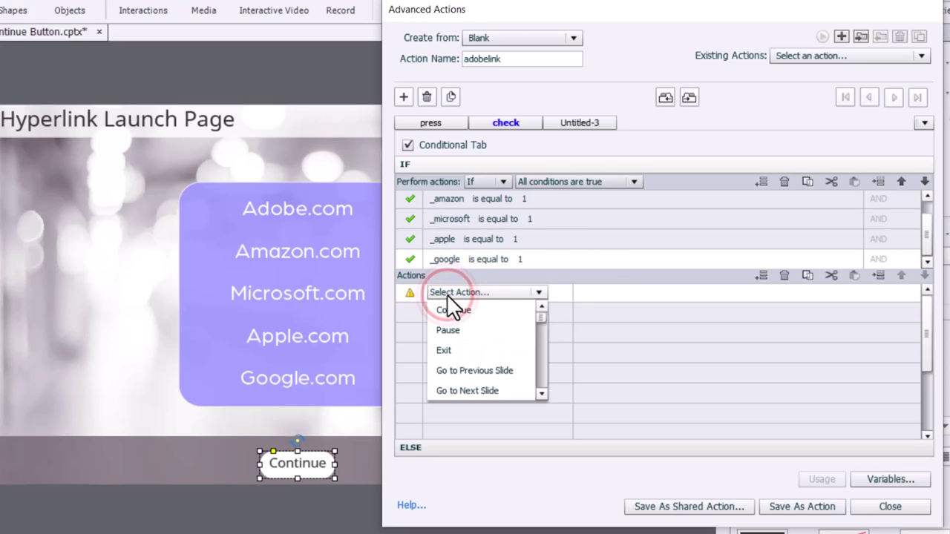
key("s")
key("s")
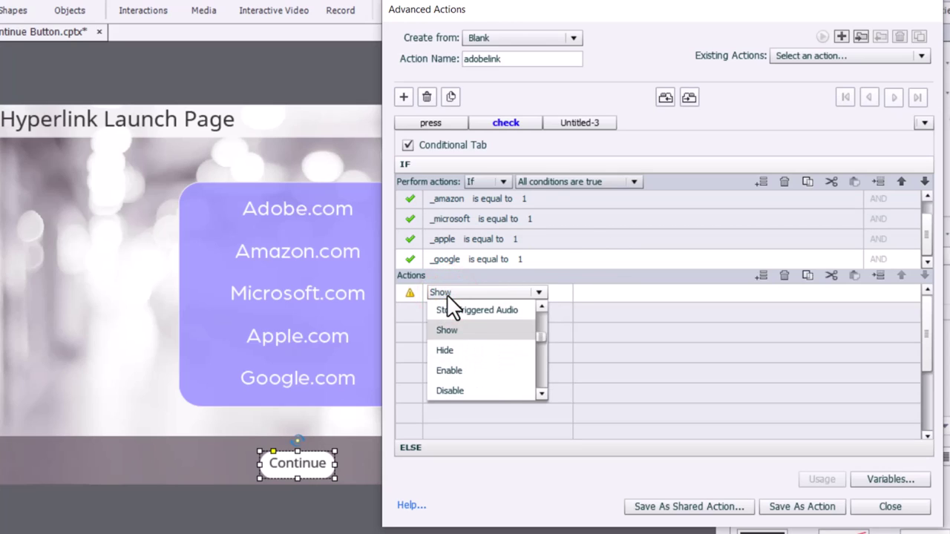
left_click(448, 331)
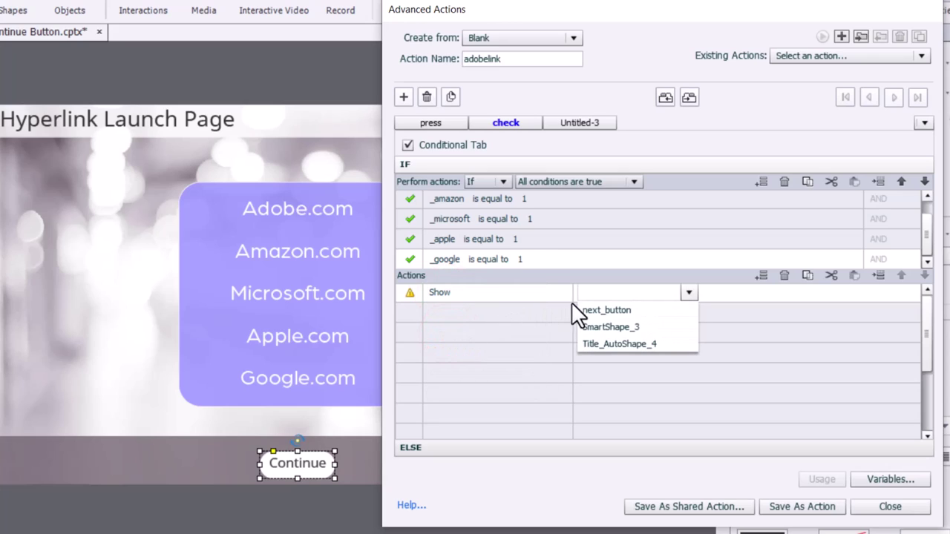
left_click(658, 311)
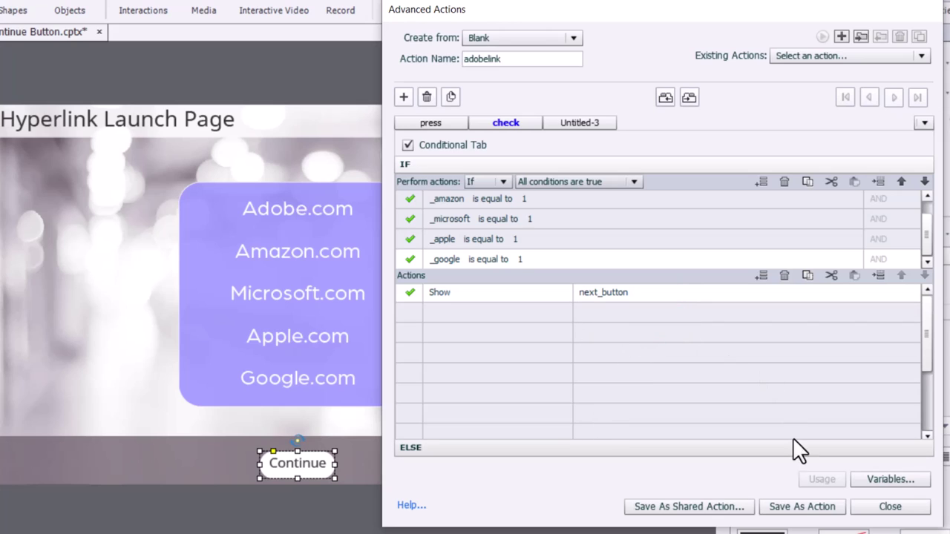
left_click(793, 506)
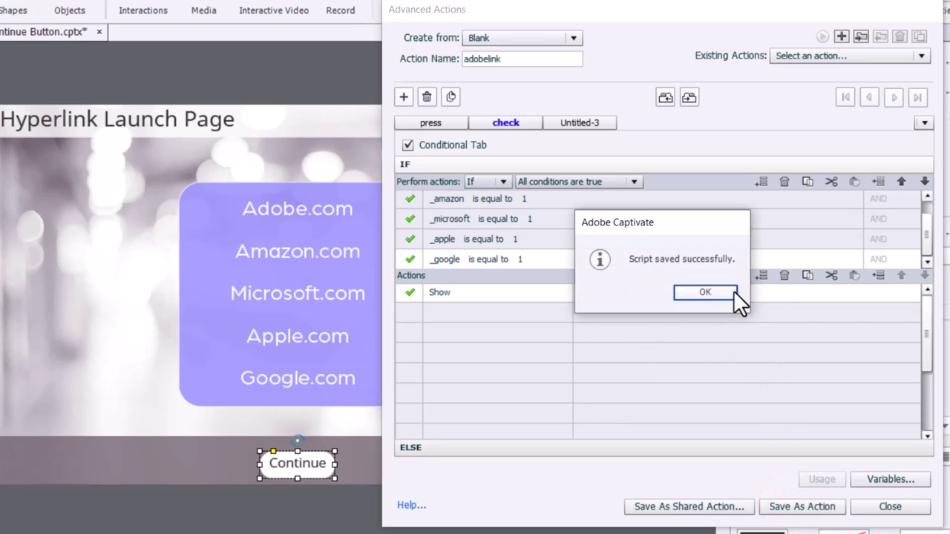
left_click(732, 291)
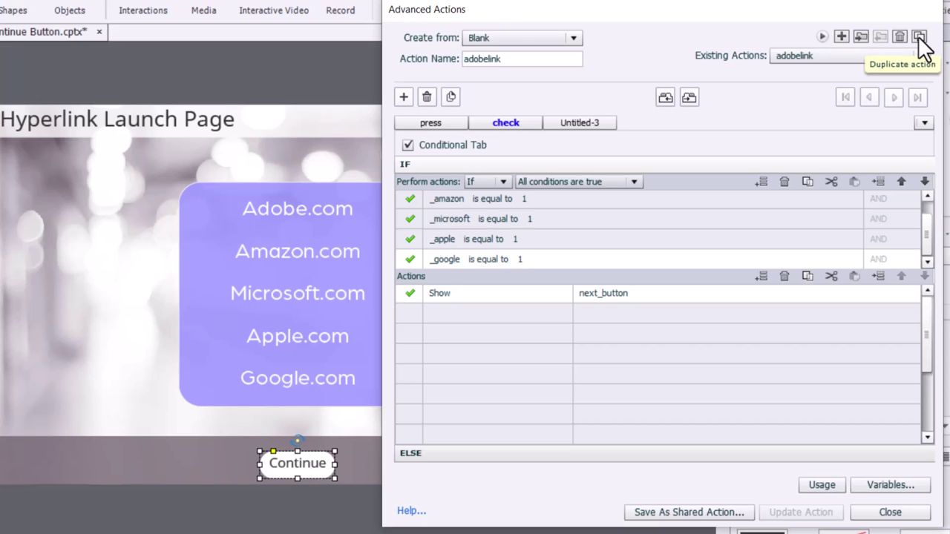
left_click(919, 38)
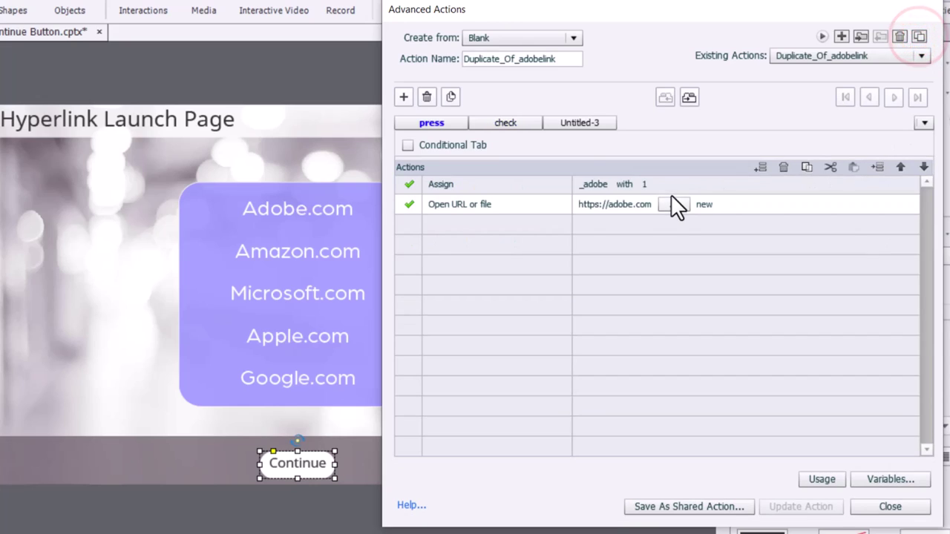
double_click(563, 59)
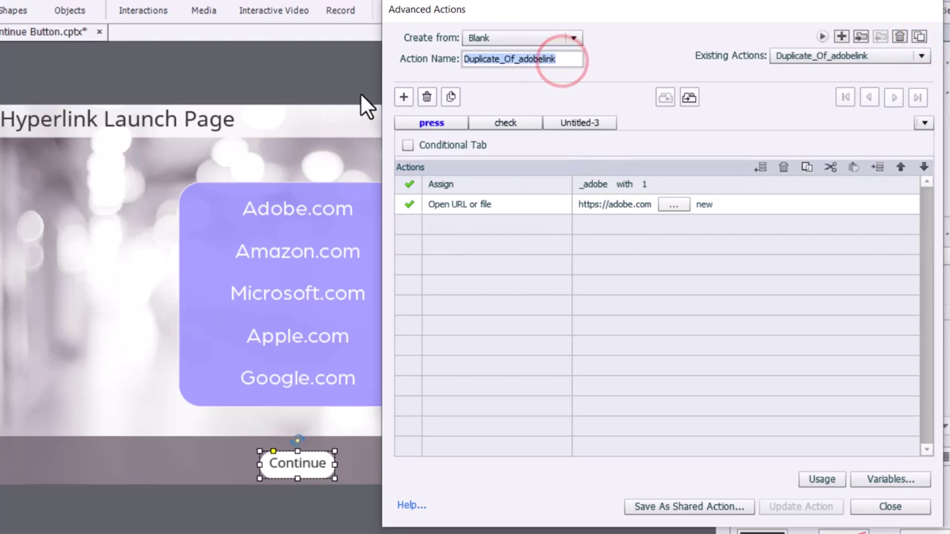
type("amazonlink")
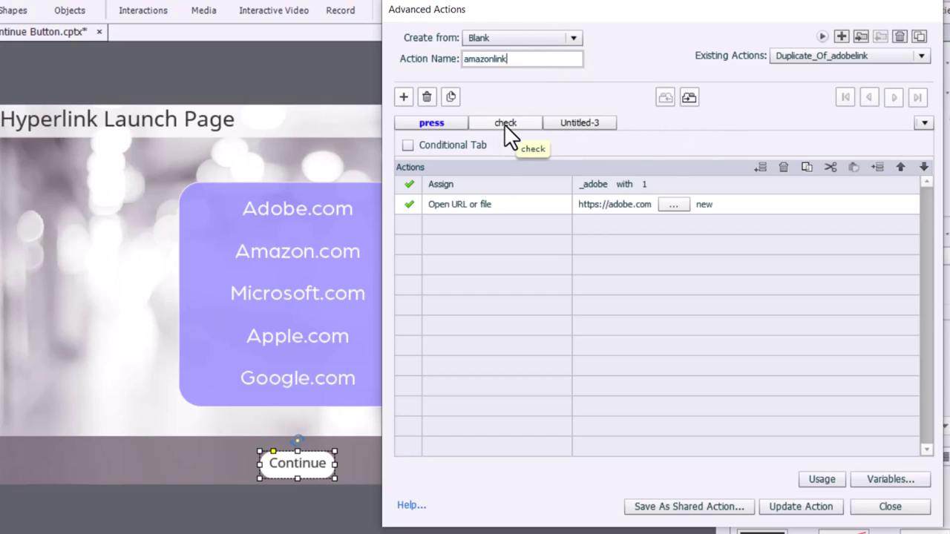
left_click(593, 194)
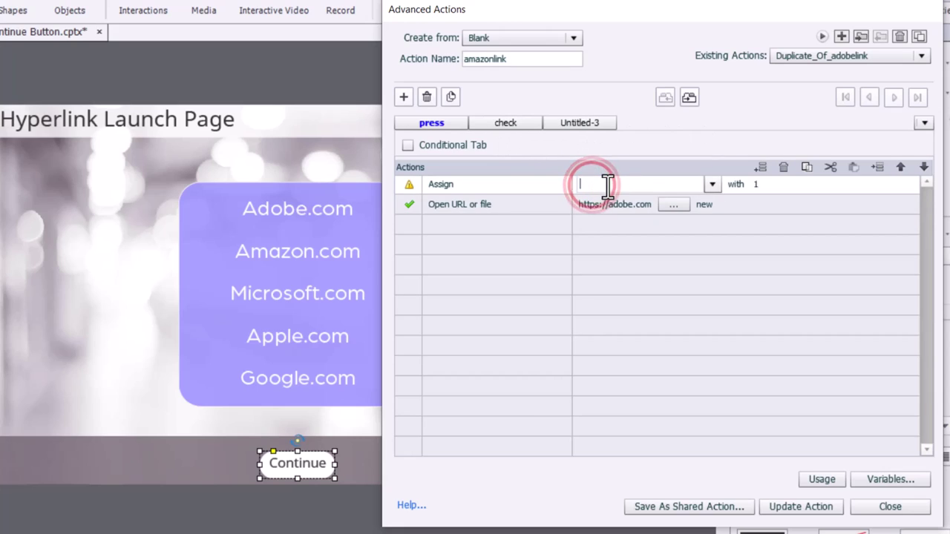
type("ama")
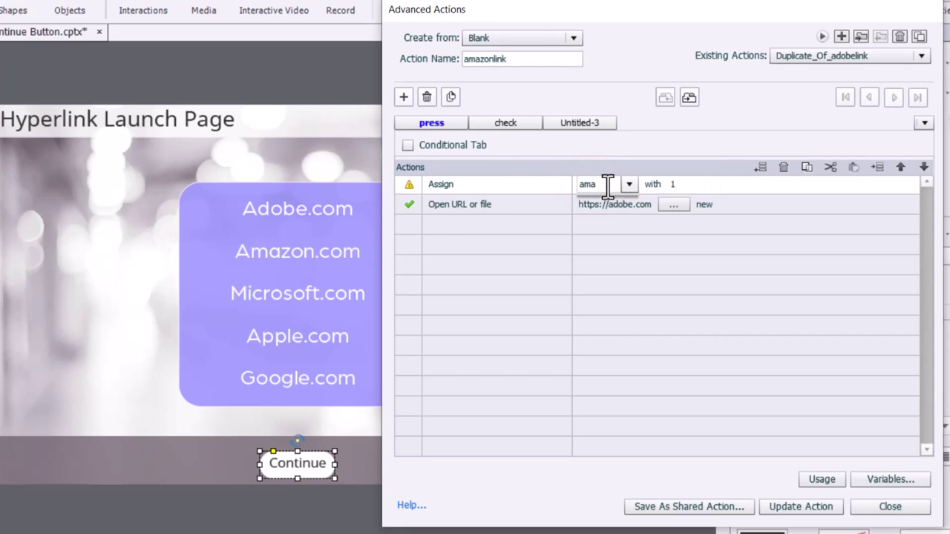
key("Return")
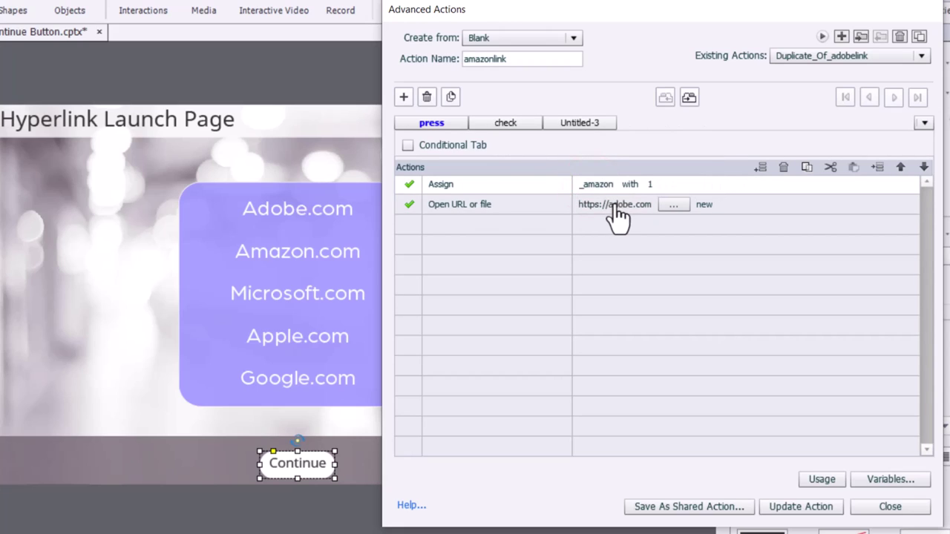
left_click(615, 207)
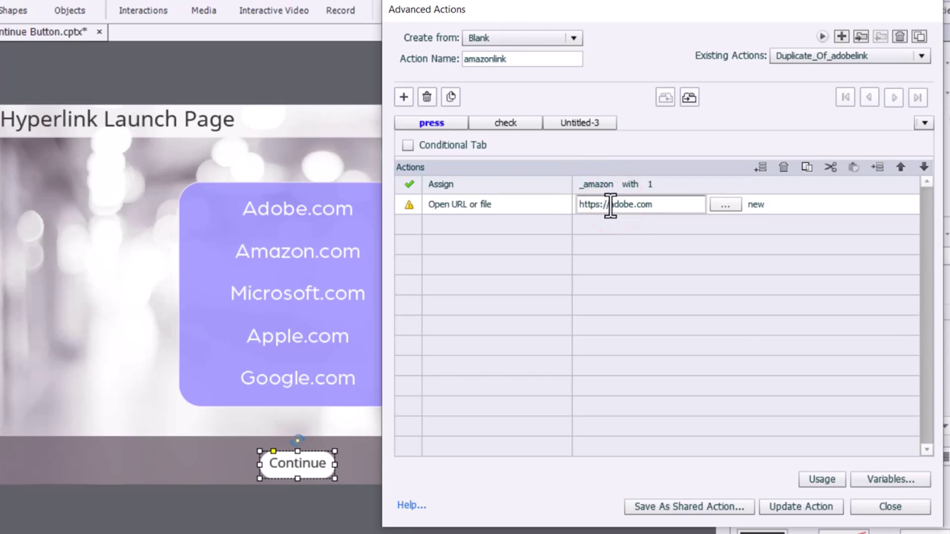
left_click_drag(609, 205, 679, 207)
type("amazon")
key("Return")
left_click(797, 507)
left_click(716, 293)
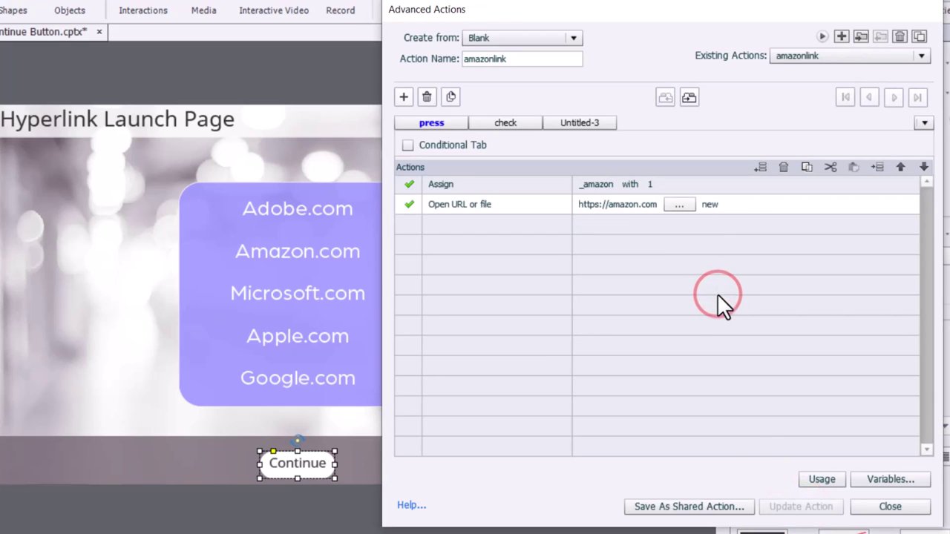
left_click(919, 37)
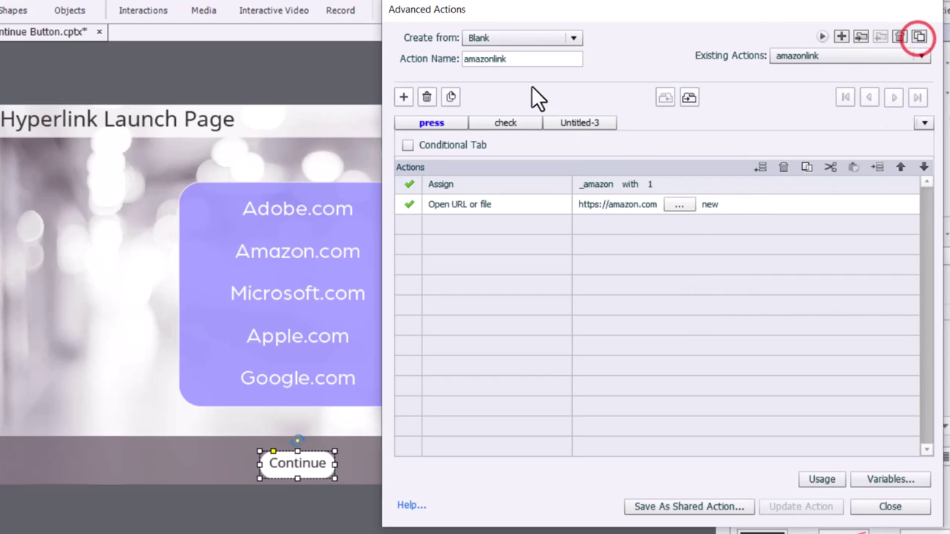
left_click_drag(548, 59, 387, 59)
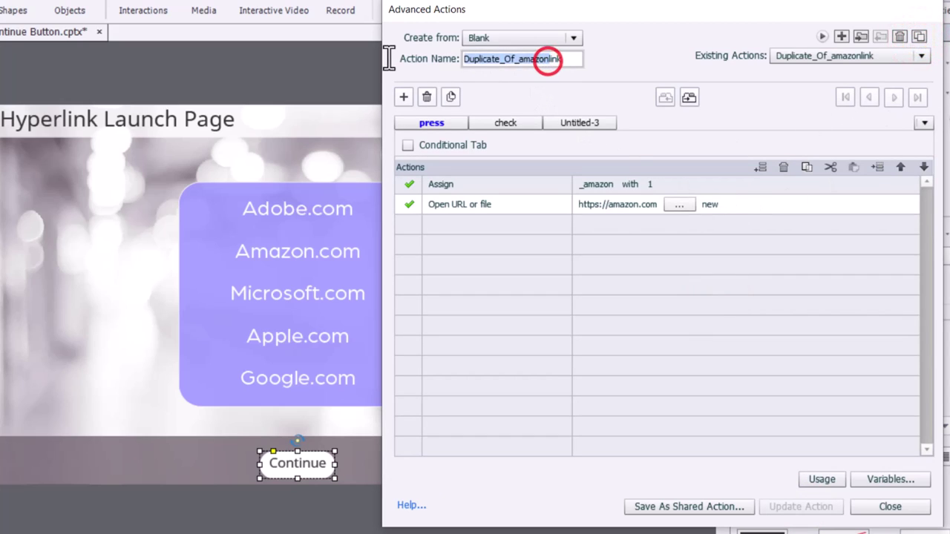
type("micros")
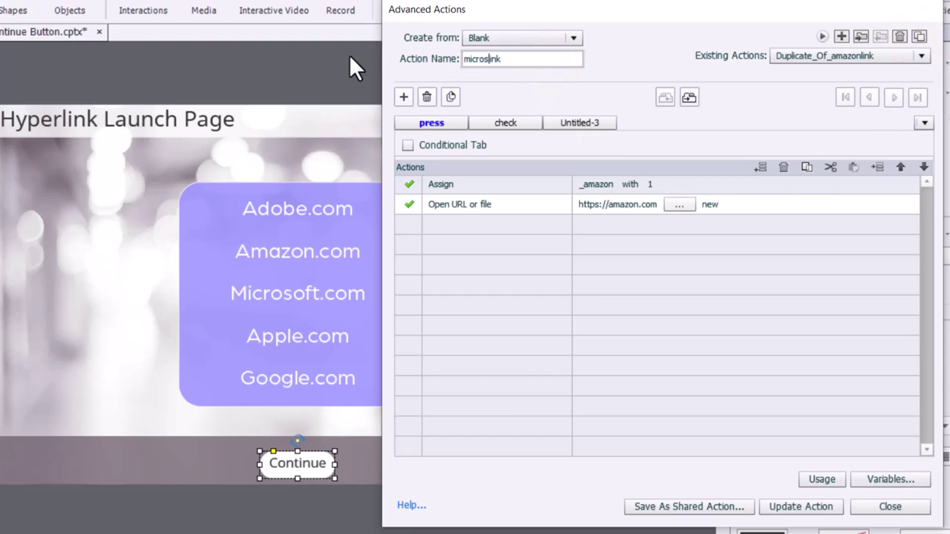
type("oft")
left_click(604, 186)
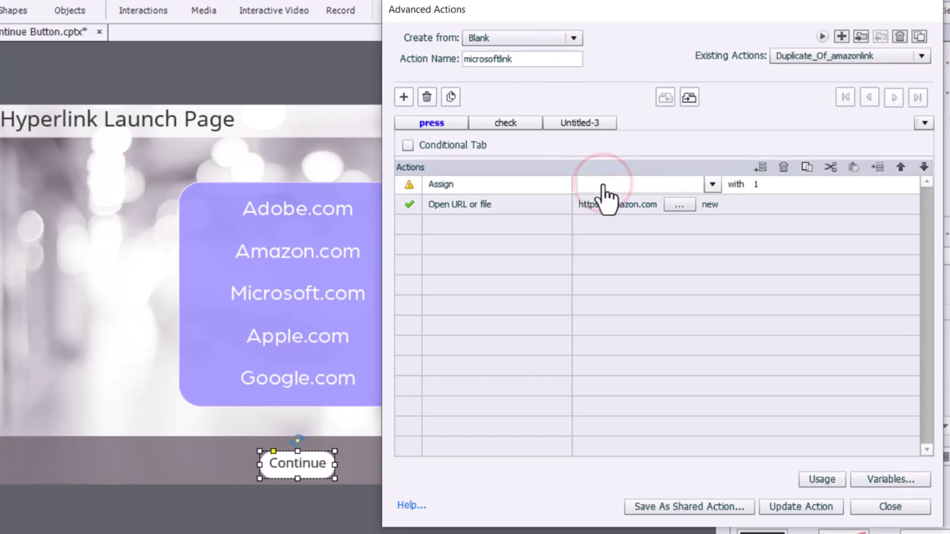
scroll(603, 195, "down", 5)
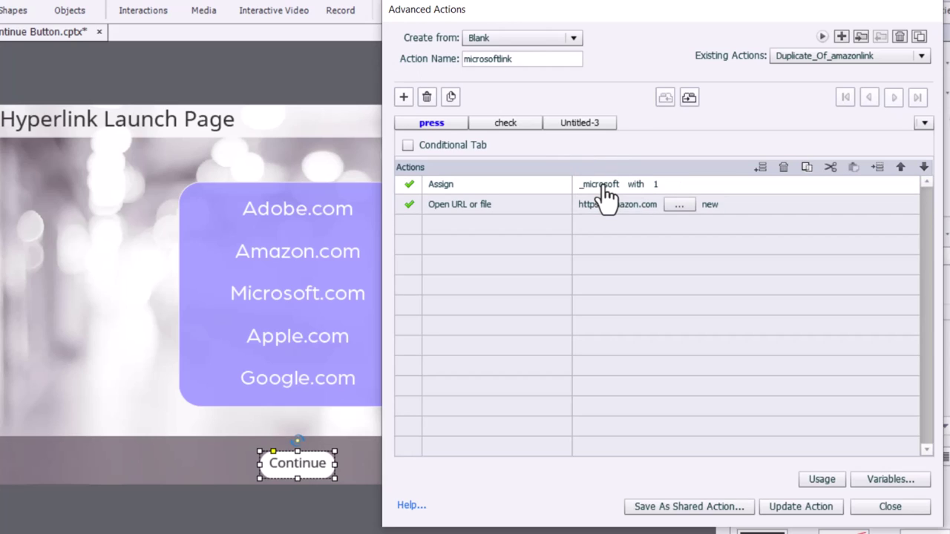
left_click(629, 205)
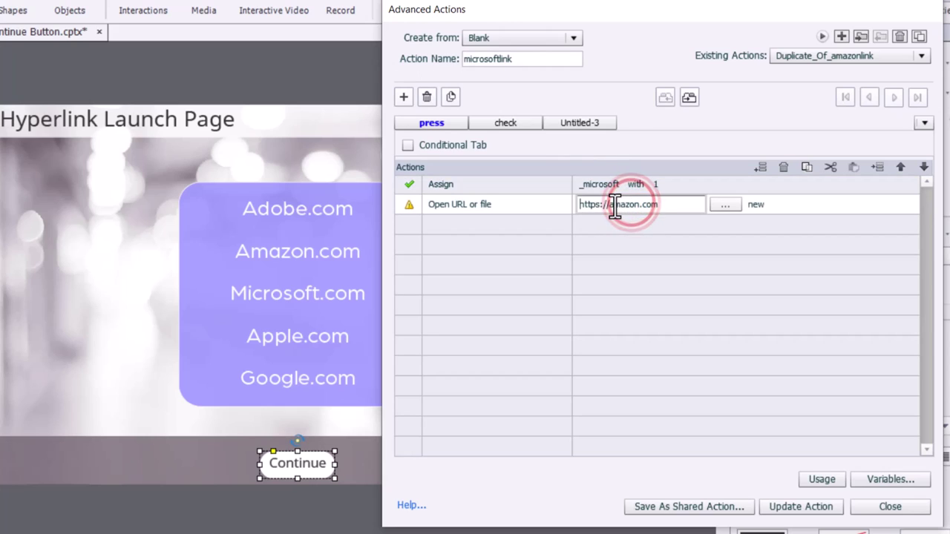
left_click_drag(608, 206, 706, 201)
type("microsoft")
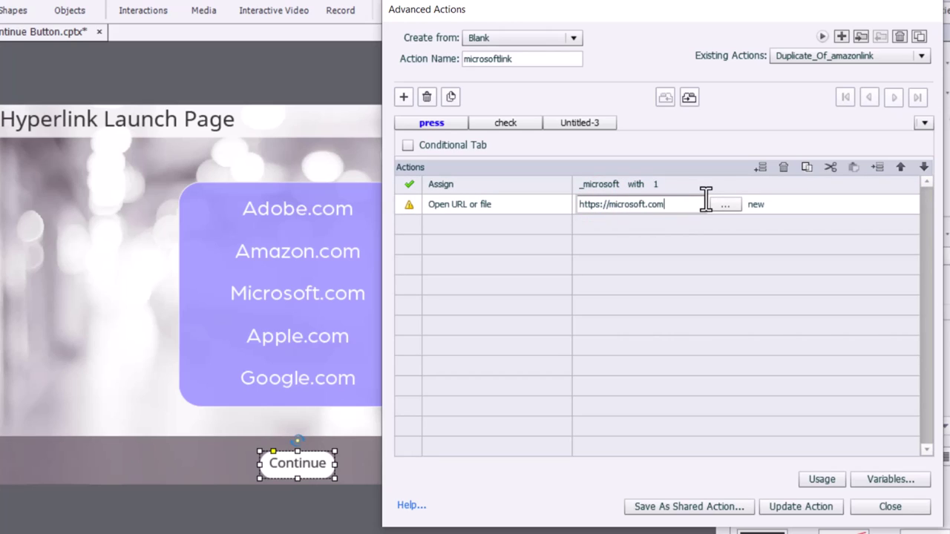
left_click(805, 507)
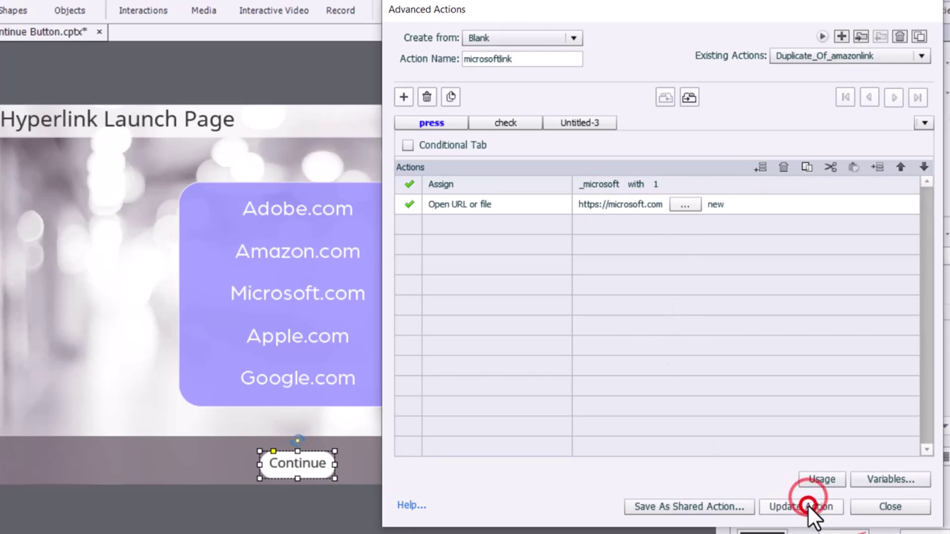
left_click(702, 294)
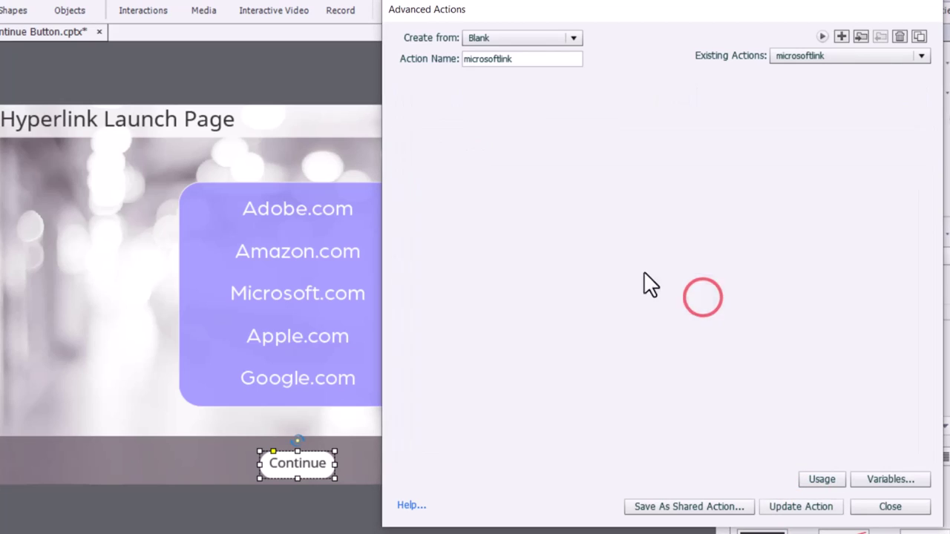
left_click(919, 36)
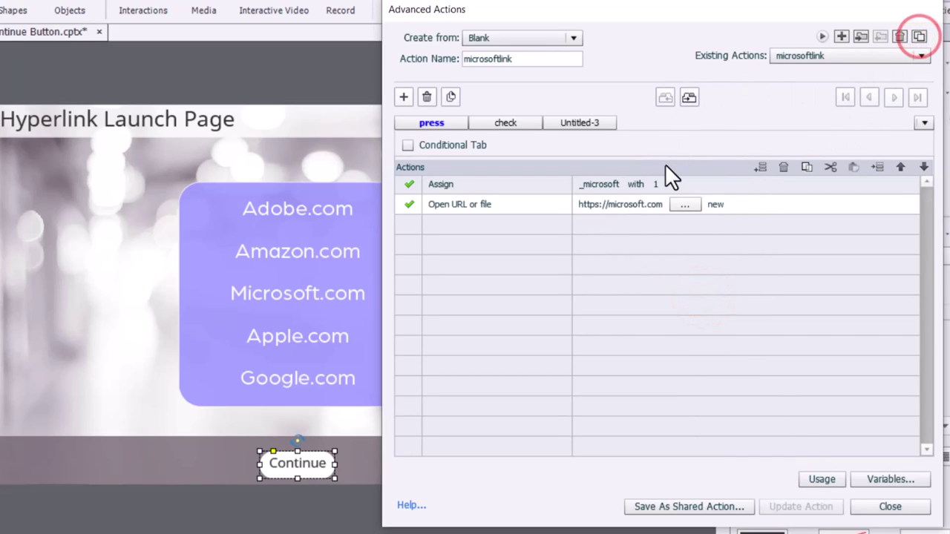
double_click(555, 59)
type("applink")
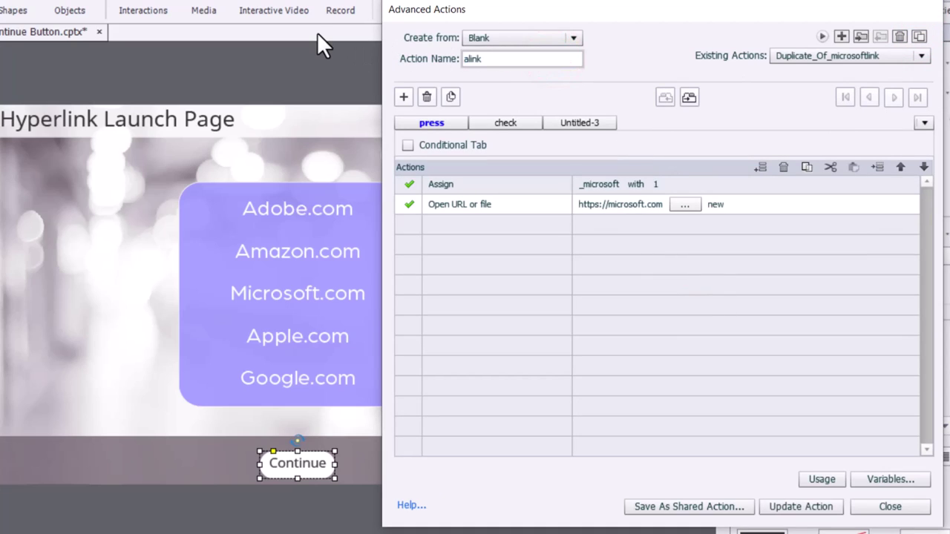
type("e")
left_click(603, 183)
type("apple")
key("Down")
key("Return")
left_click(630, 204)
left_click_drag(609, 204, 682, 204)
type("apple.c")
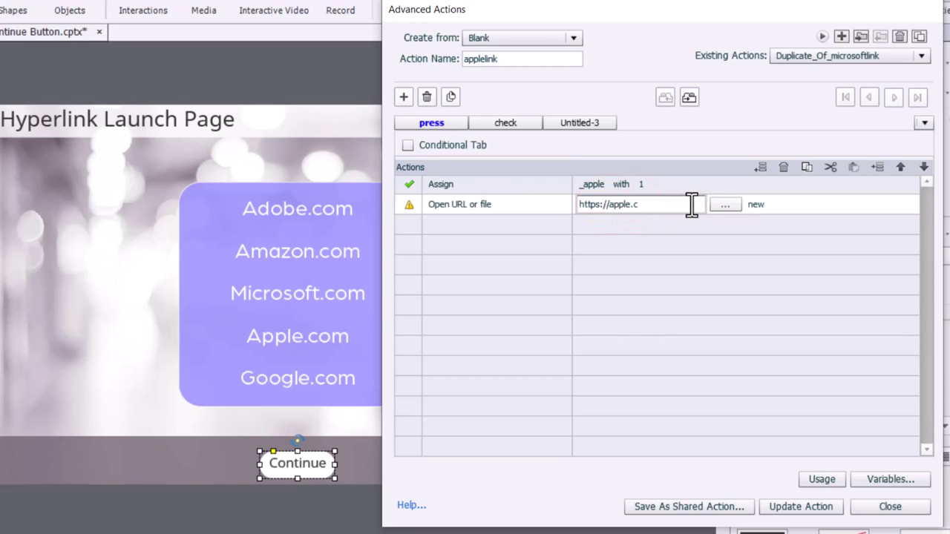
type("om")
key("Return")
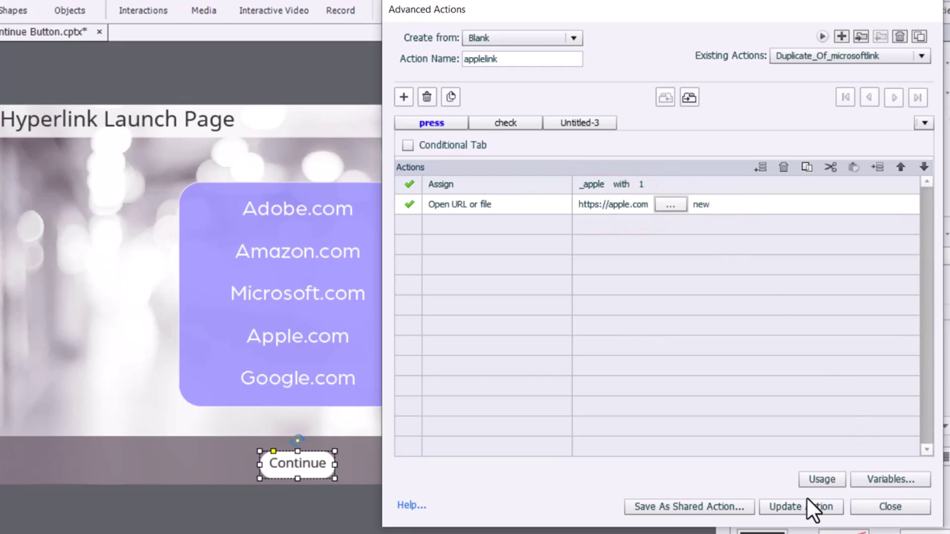
left_click(805, 507)
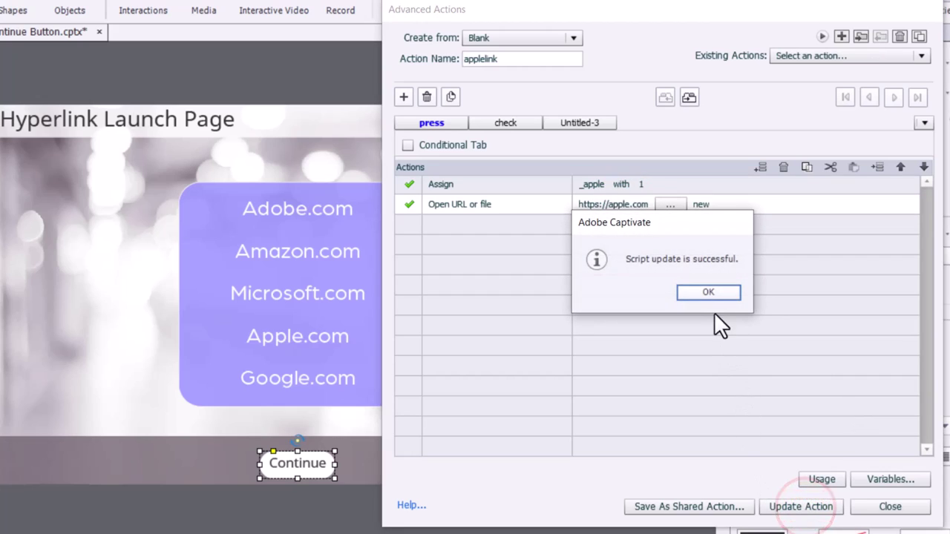
left_click(710, 289)
Duplicate applelink, rename the copy googlelink, and make it assign the _google variable
left_click(918, 36)
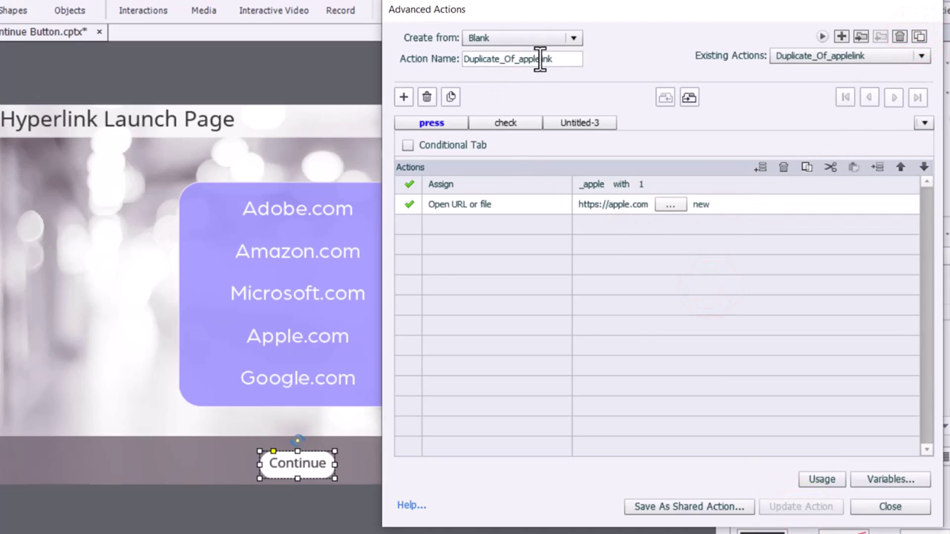
left_click_drag(539, 60, 453, 62)
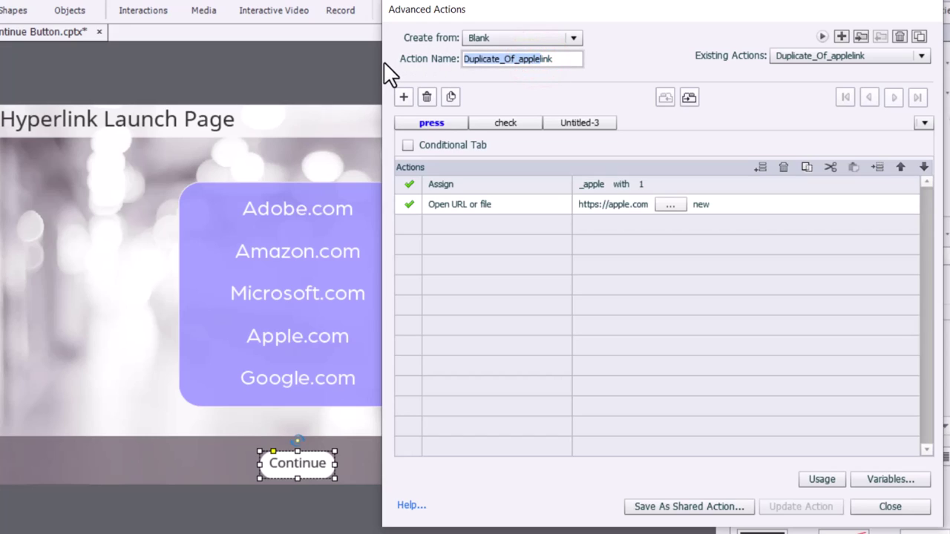
type("googl")
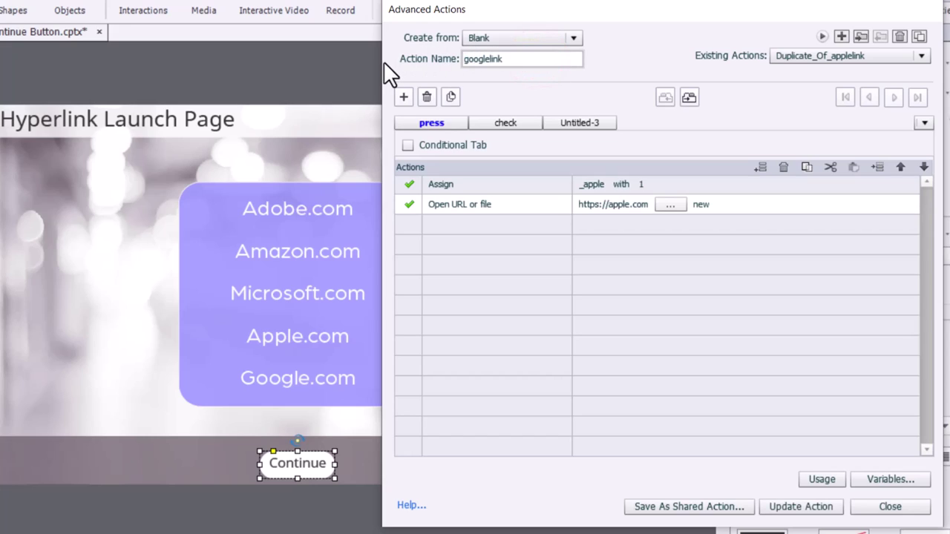
left_click(603, 185)
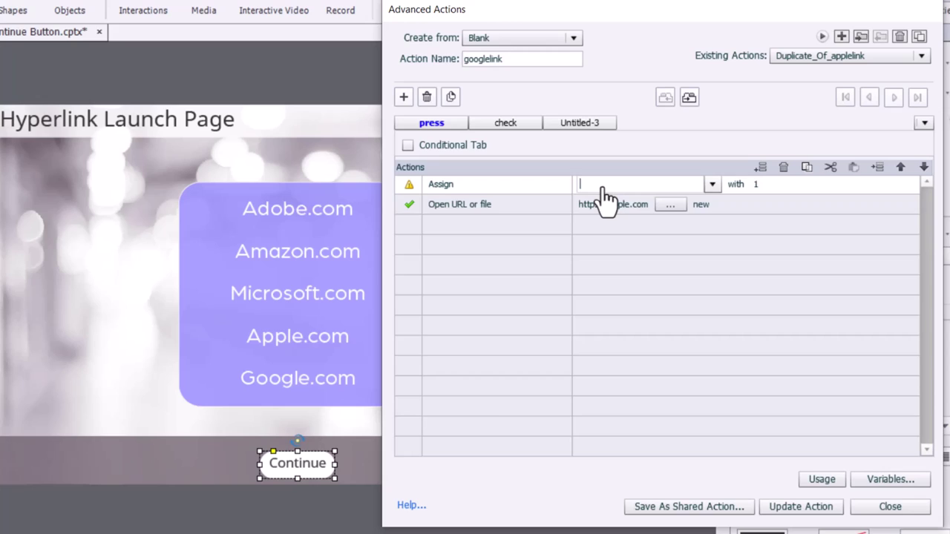
type("google")
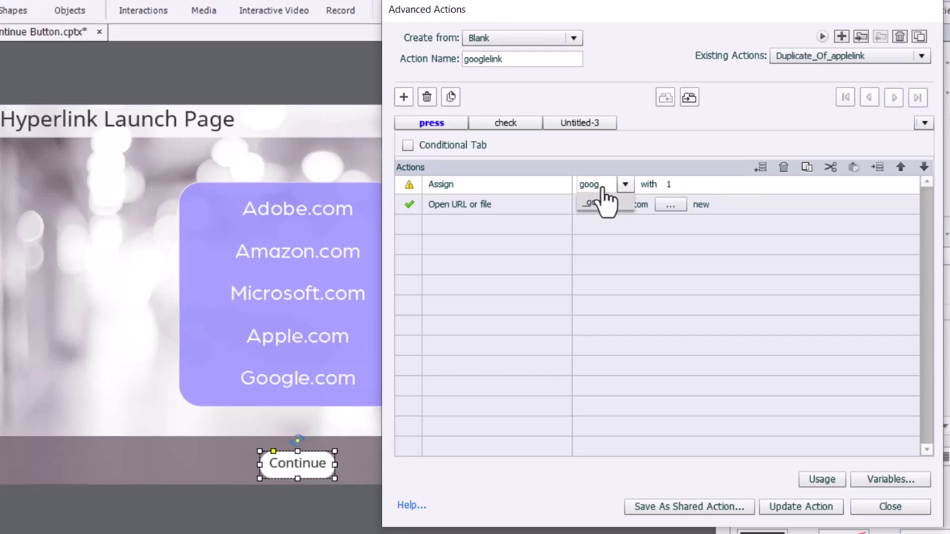
left_click(603, 201)
left_click(632, 208)
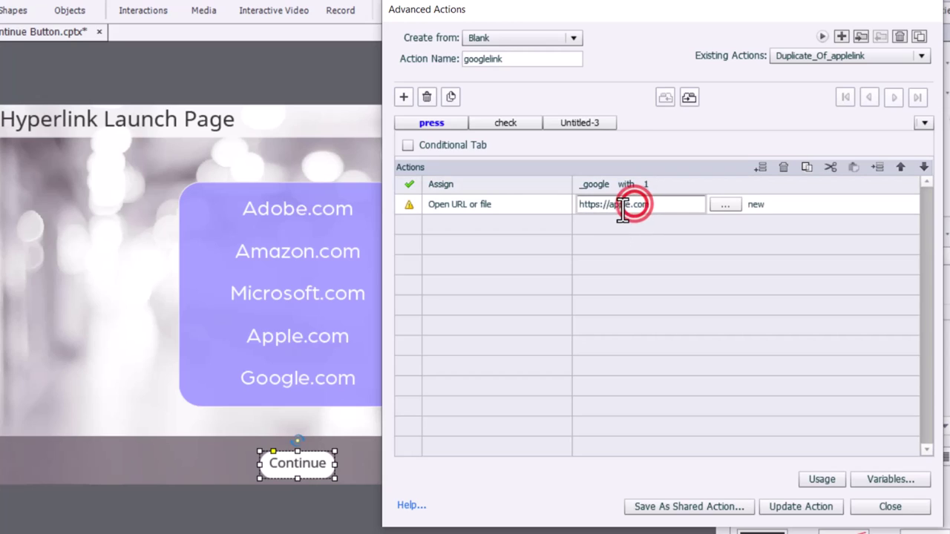
left_click(609, 206)
left_click_drag(609, 206, 676, 205)
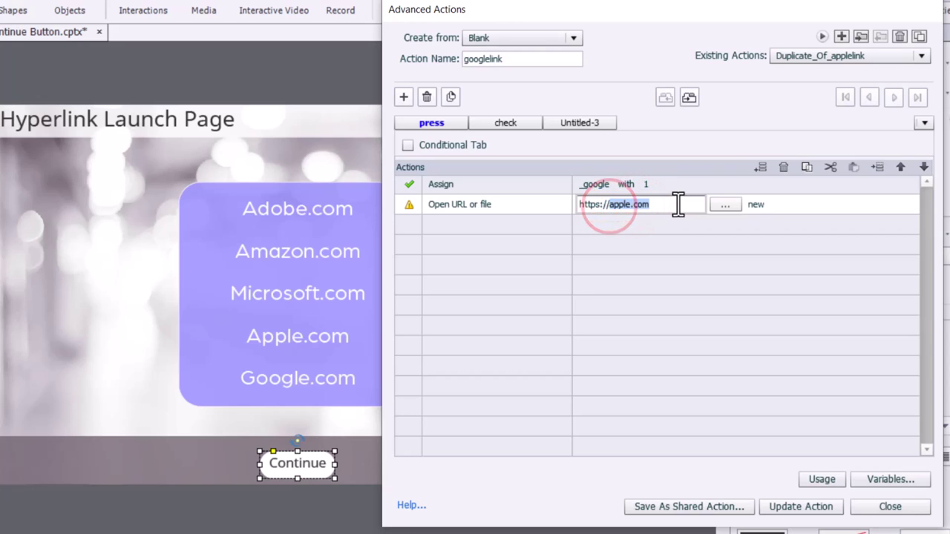
type("goog")
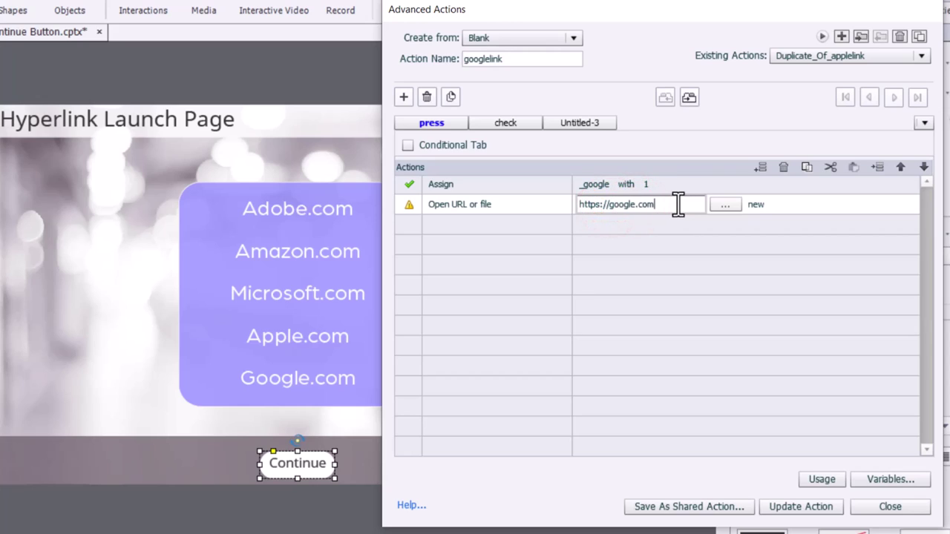
key("Return")
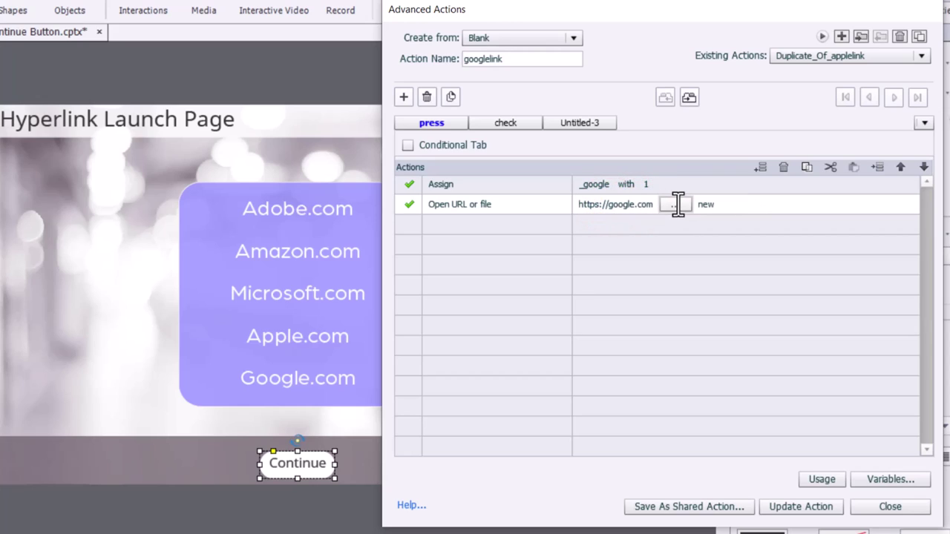
left_click(819, 512)
left_click(721, 292)
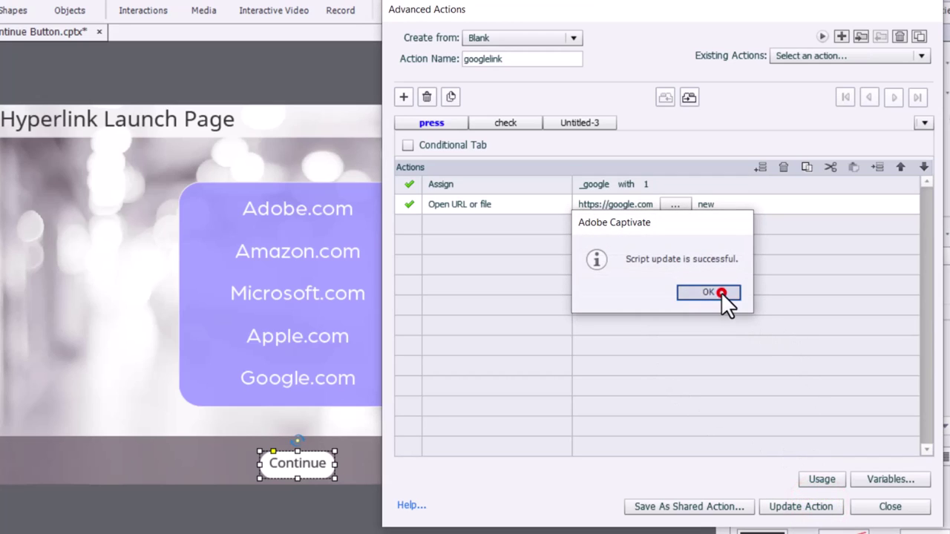
left_click(888, 507)
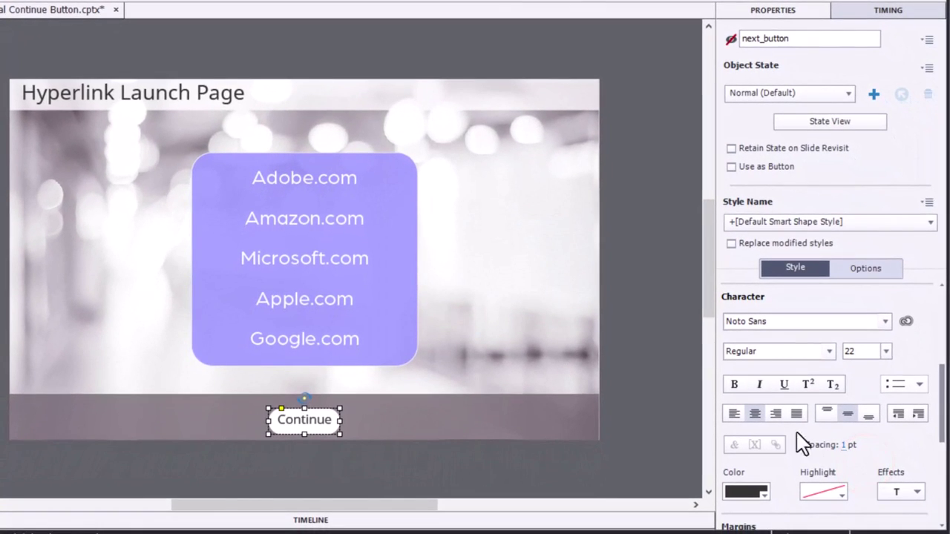
Hyperlink the Adobe.com text to run the adobelink advanced action
double_click(304, 178)
left_click_drag(253, 179, 358, 178)
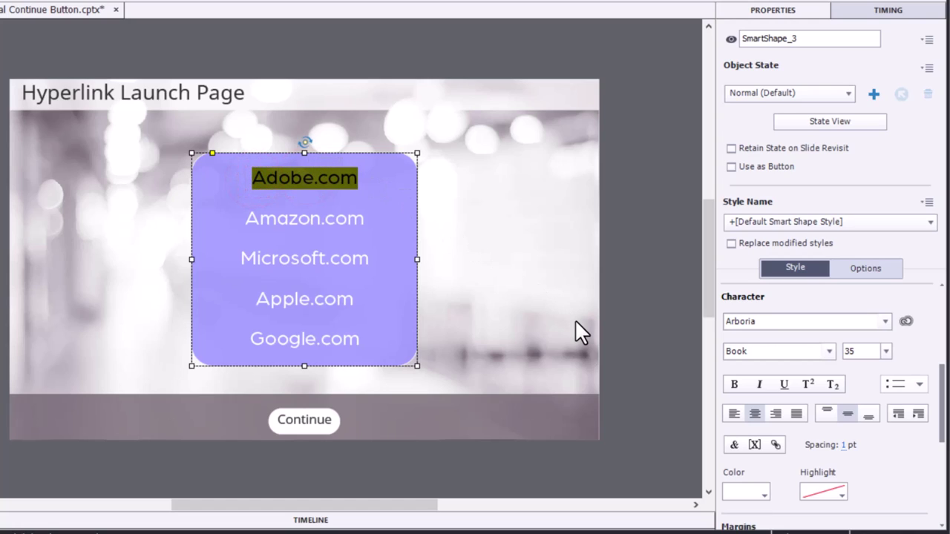
left_click(776, 445)
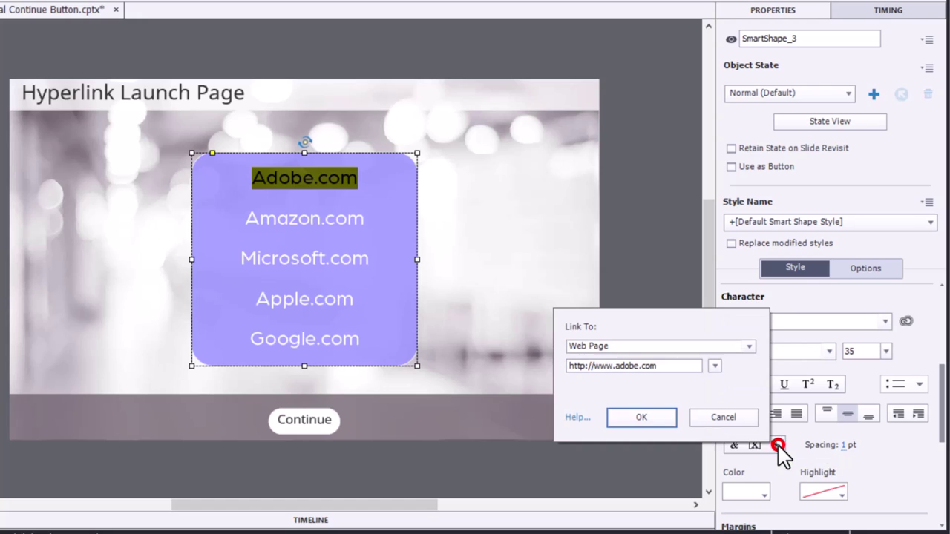
left_click(749, 346)
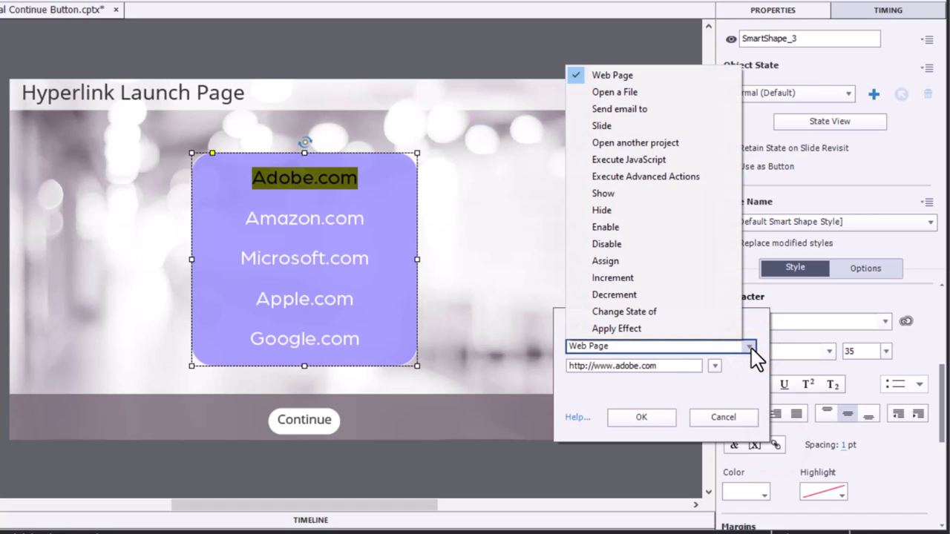
left_click(630, 176)
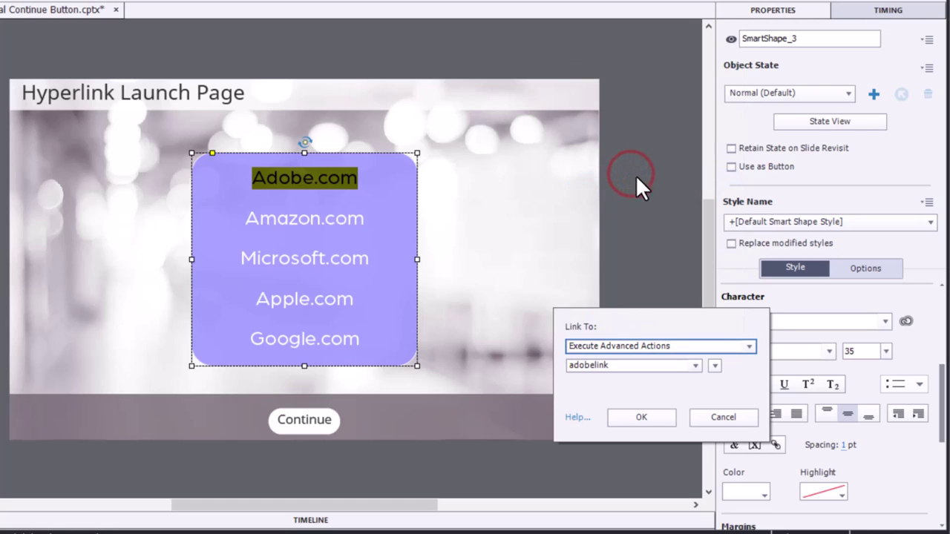
left_click(697, 365)
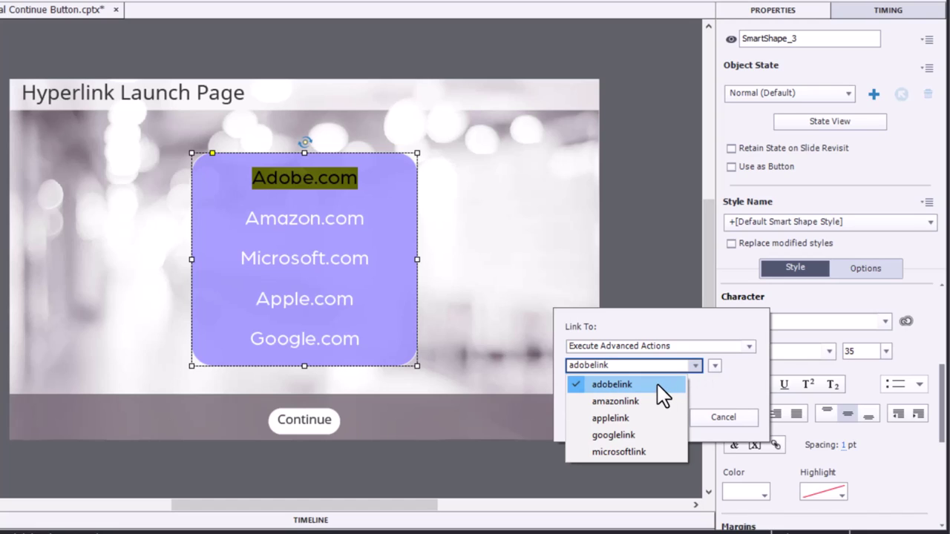
left_click(656, 384)
left_click(715, 365)
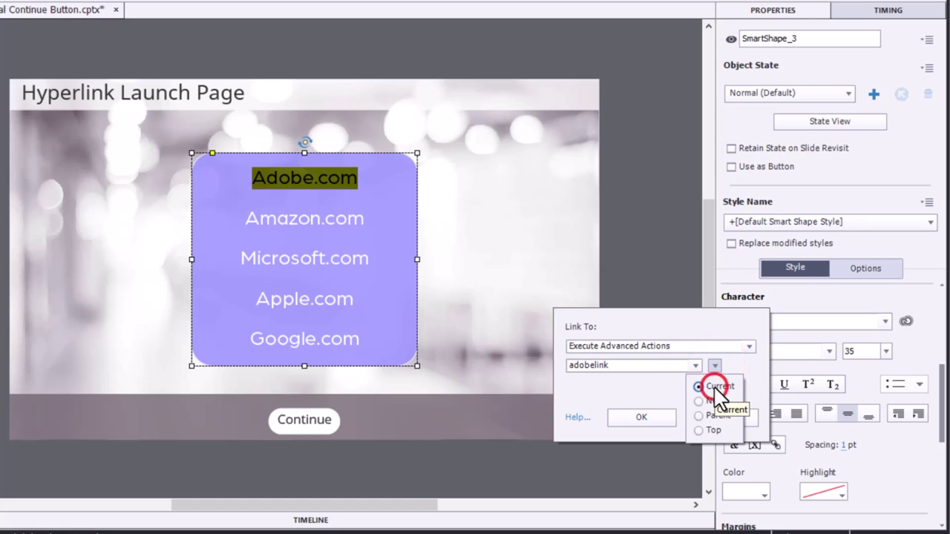
left_click(753, 367)
left_click(657, 417)
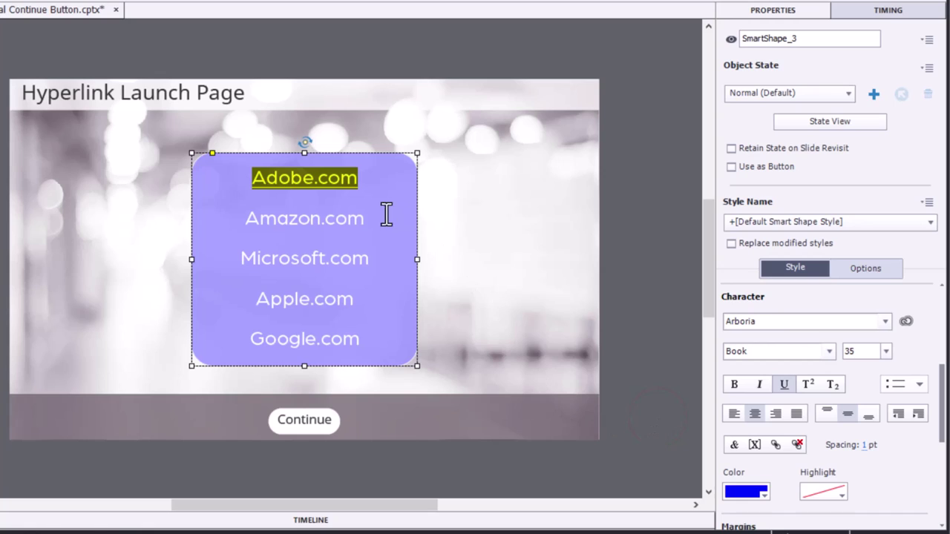
Set the Amazon.com text's hyperlink to execute the amazonlink advanced action
left_click_drag(247, 218, 396, 242)
left_click(775, 446)
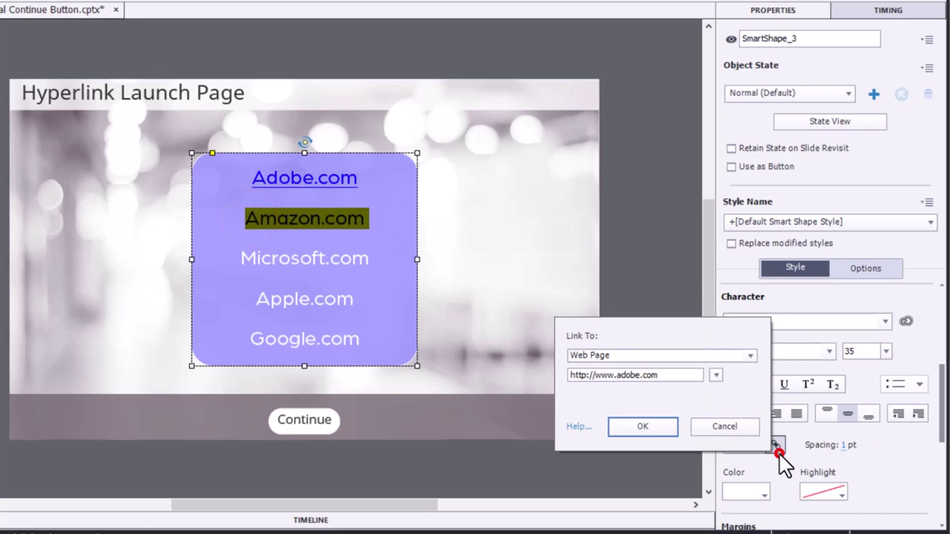
left_click(754, 357)
left_click(662, 187)
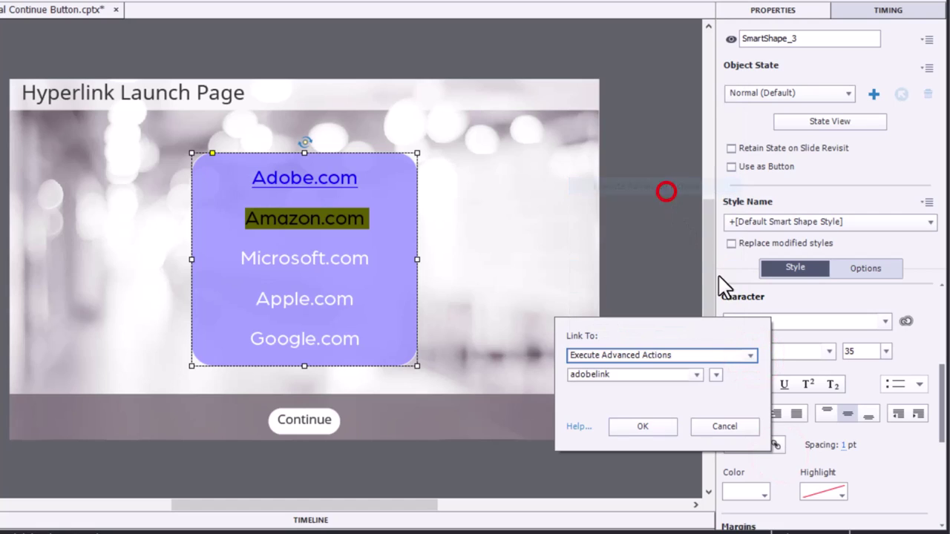
left_click(697, 374)
left_click(646, 410)
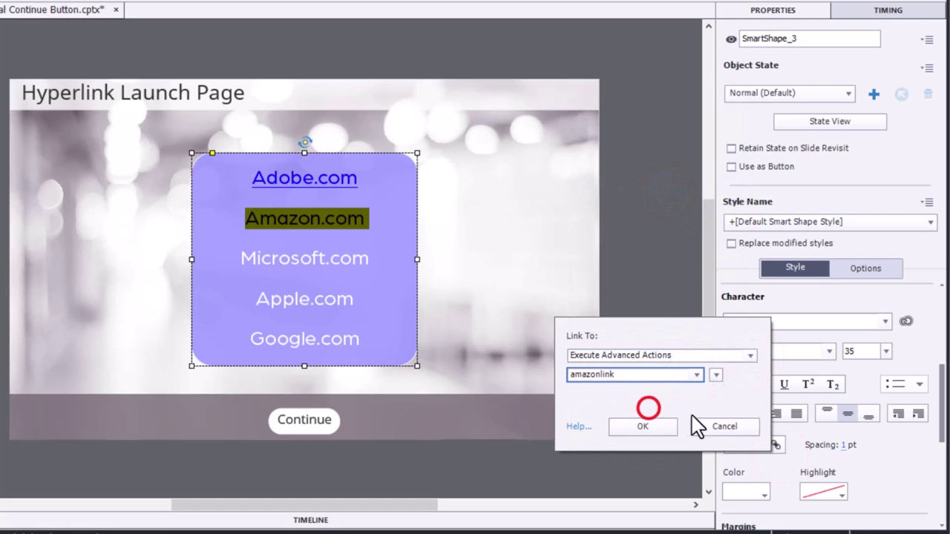
left_click(714, 376)
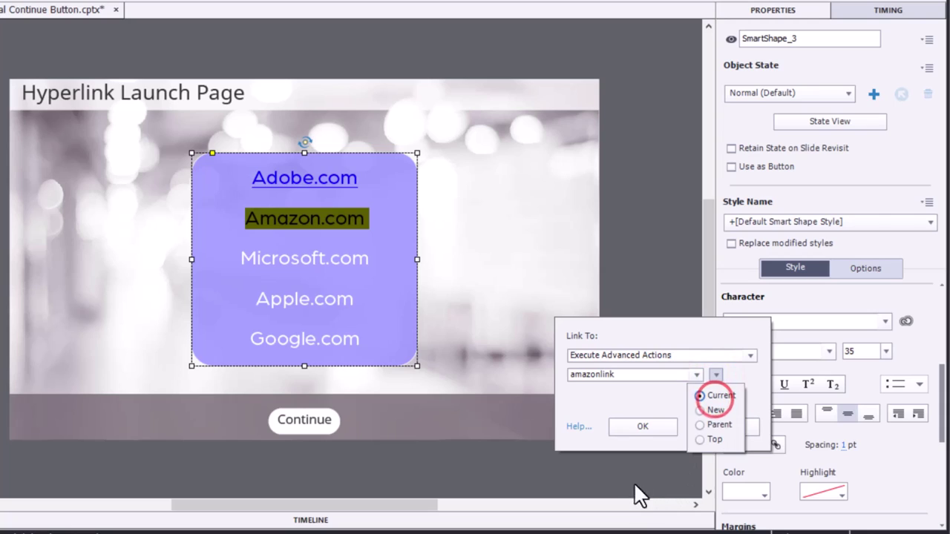
left_click(642, 429)
Confirm the Amazon.com link, then link Microsoft.com to the microsoftlink advanced action
left_click(652, 427)
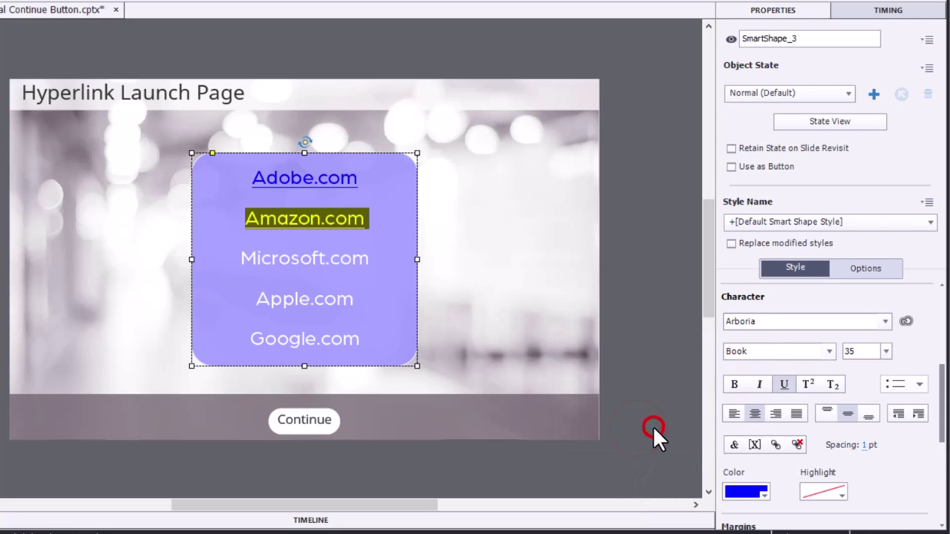
left_click_drag(242, 257, 369, 260)
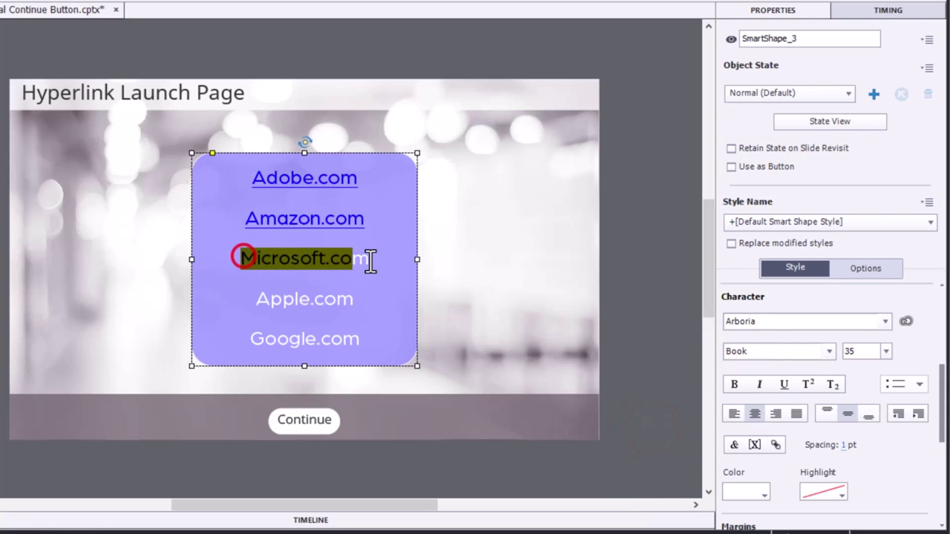
left_click(774, 445)
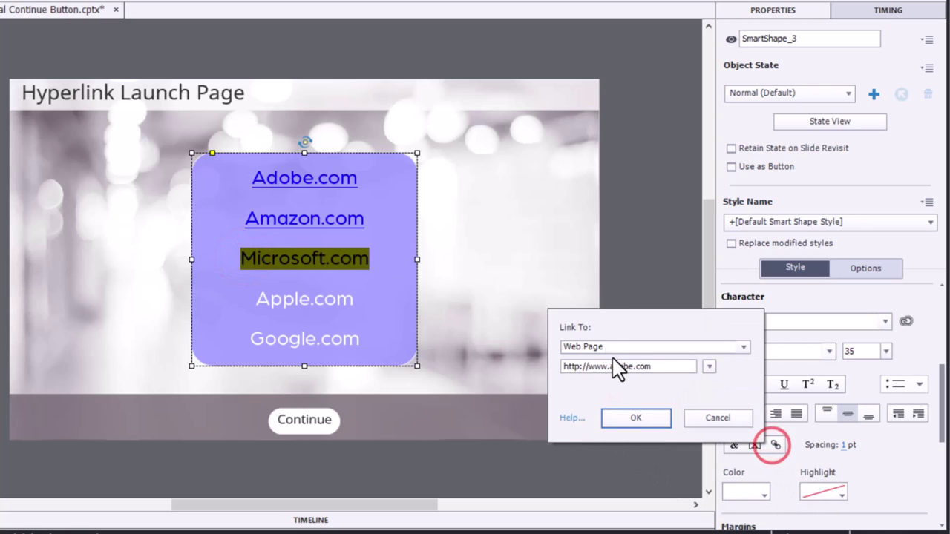
left_click(742, 348)
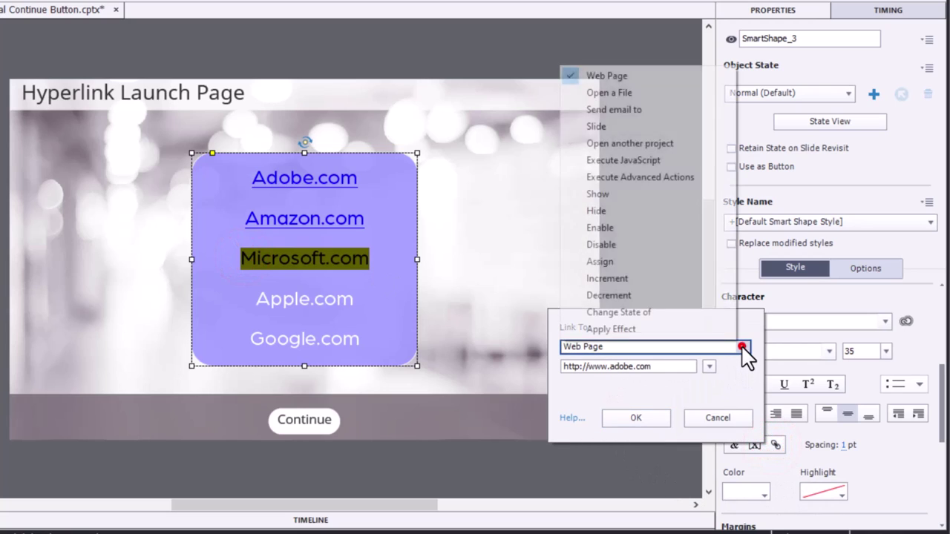
left_click(637, 178)
left_click(688, 366)
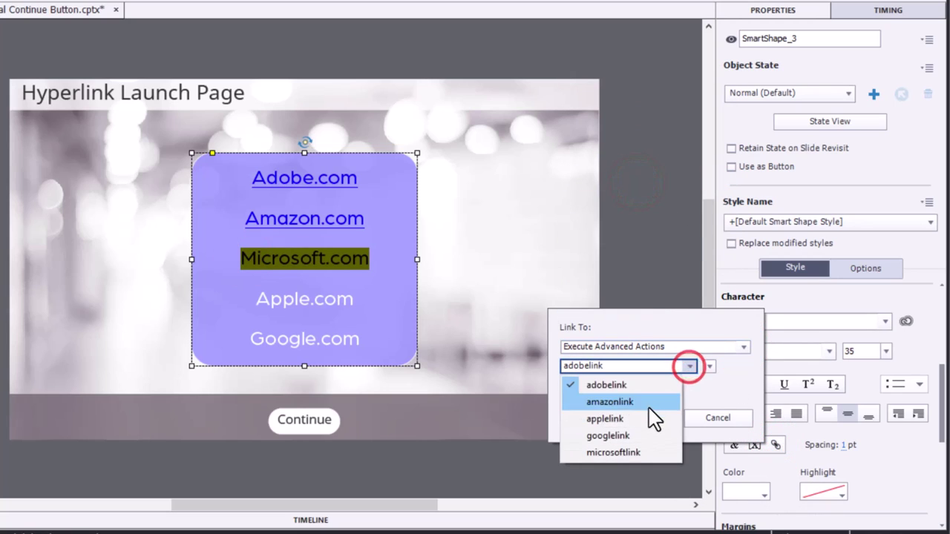
left_click(636, 453)
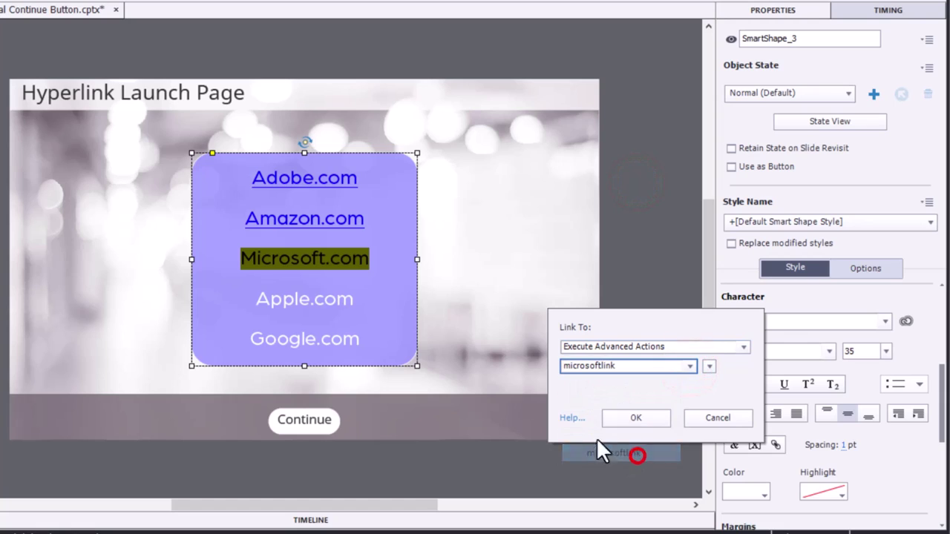
left_click(636, 418)
Link the Apple.com text to the applelink advanced action
left_click(312, 303)
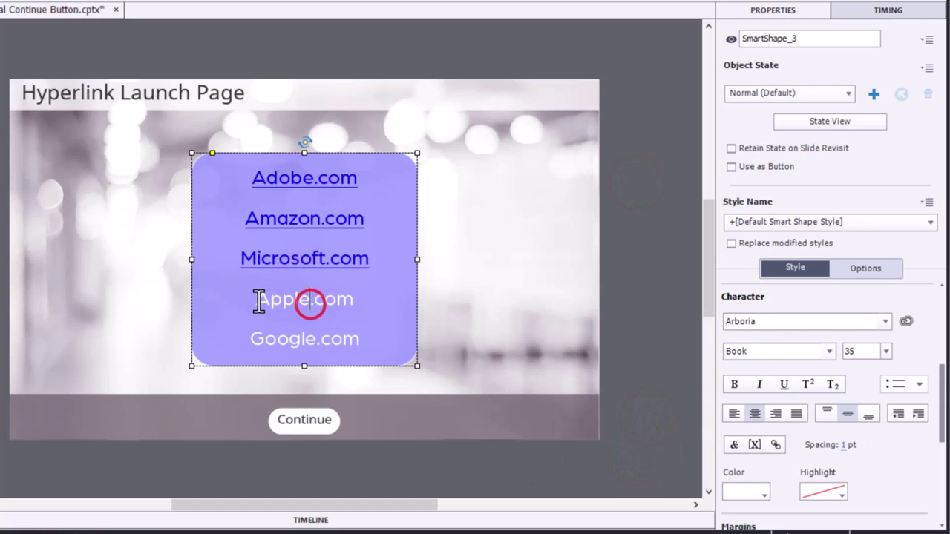
left_click_drag(258, 300, 354, 297)
left_click(774, 445)
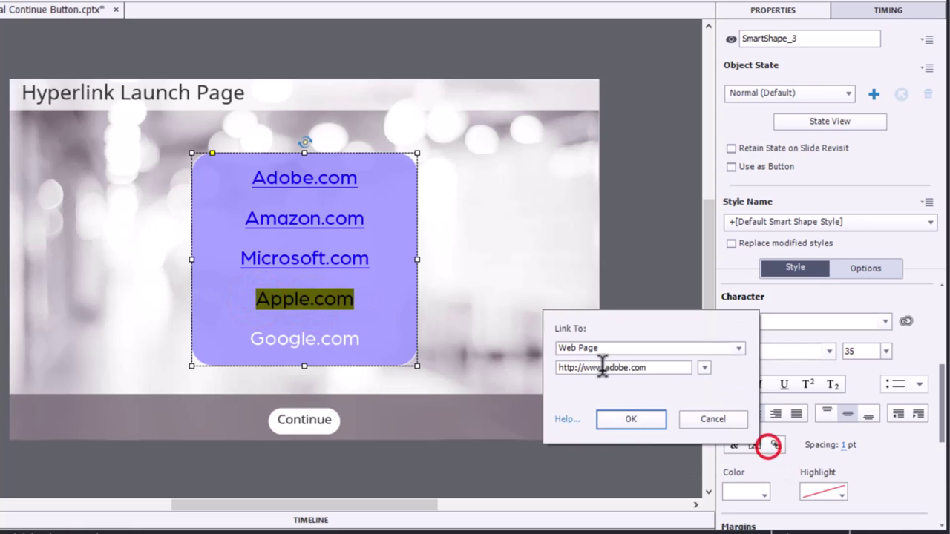
left_click(738, 348)
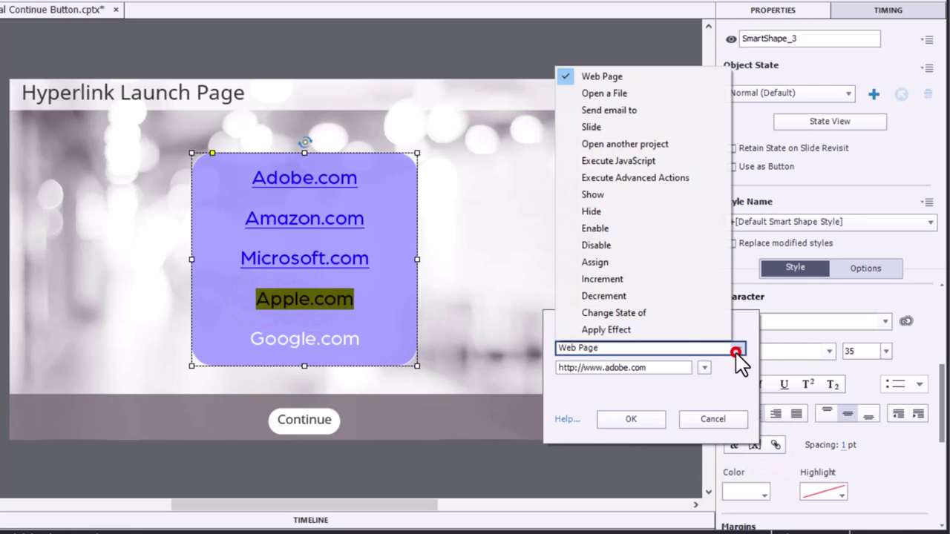
left_click(641, 179)
left_click(608, 367)
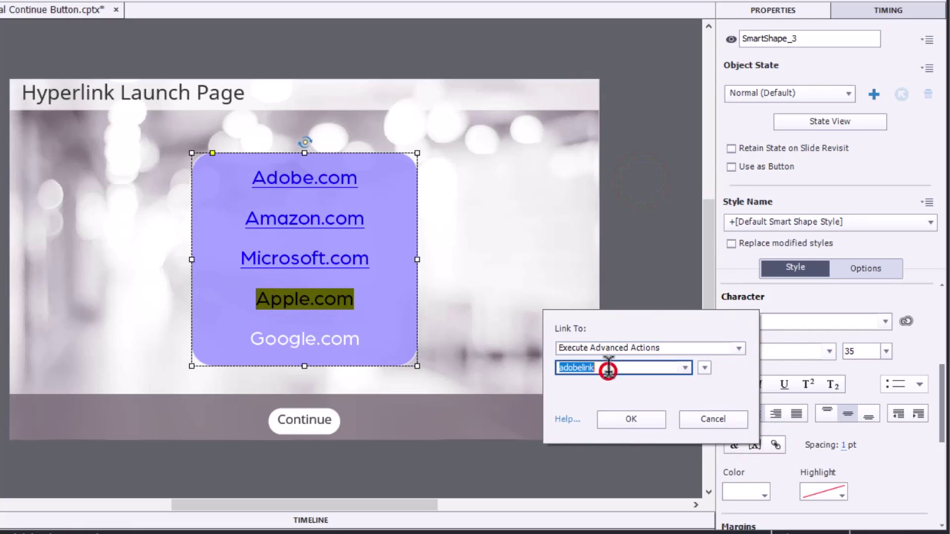
left_click(684, 367)
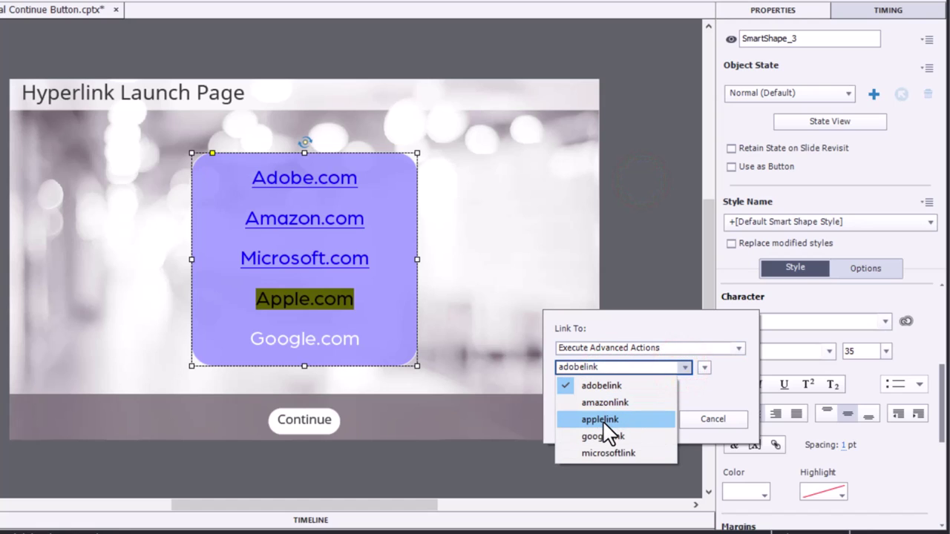
left_click(602, 419)
left_click(624, 421)
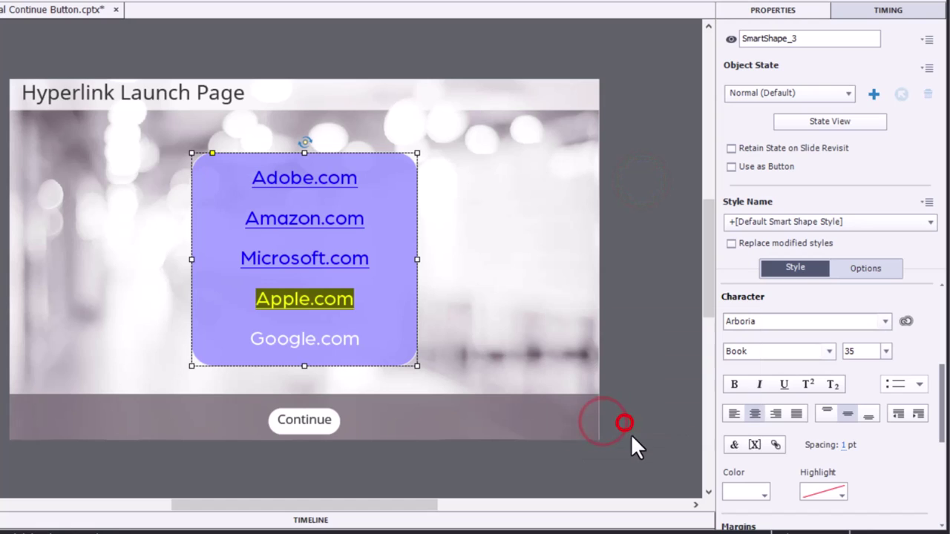
Link Google.com to the googlelink advanced action, opening in the current window
left_click(335, 337)
left_click_drag(250, 338, 386, 356)
left_click(775, 445)
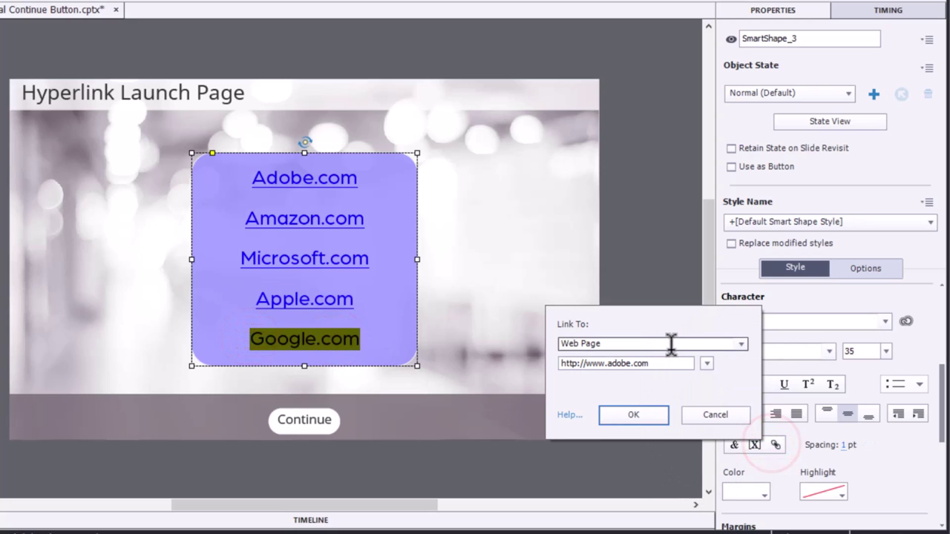
left_click(736, 346)
left_click(656, 176)
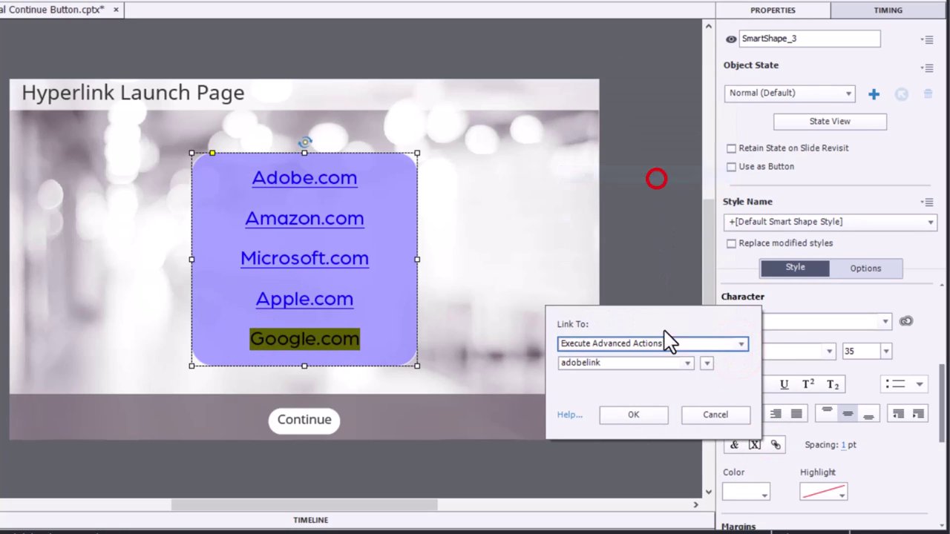
left_click(687, 364)
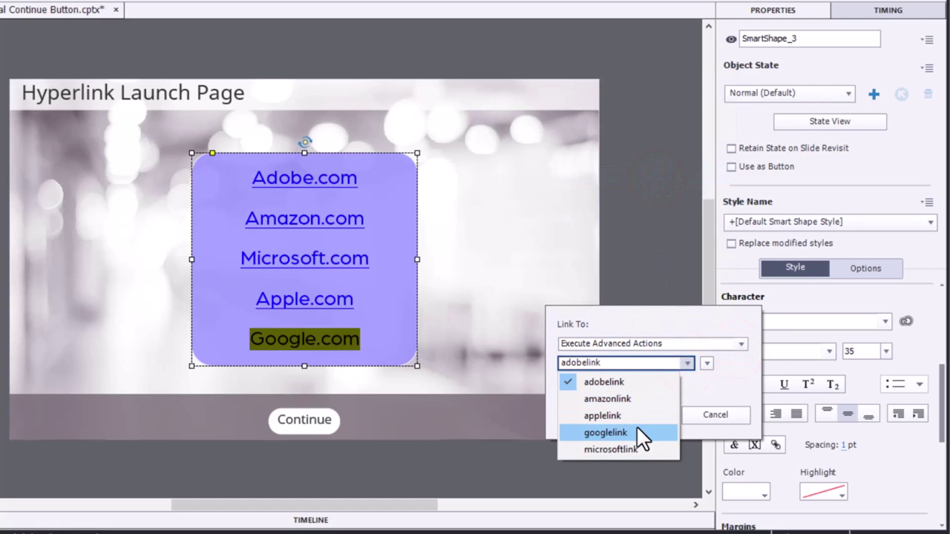
left_click(636, 430)
left_click(706, 363)
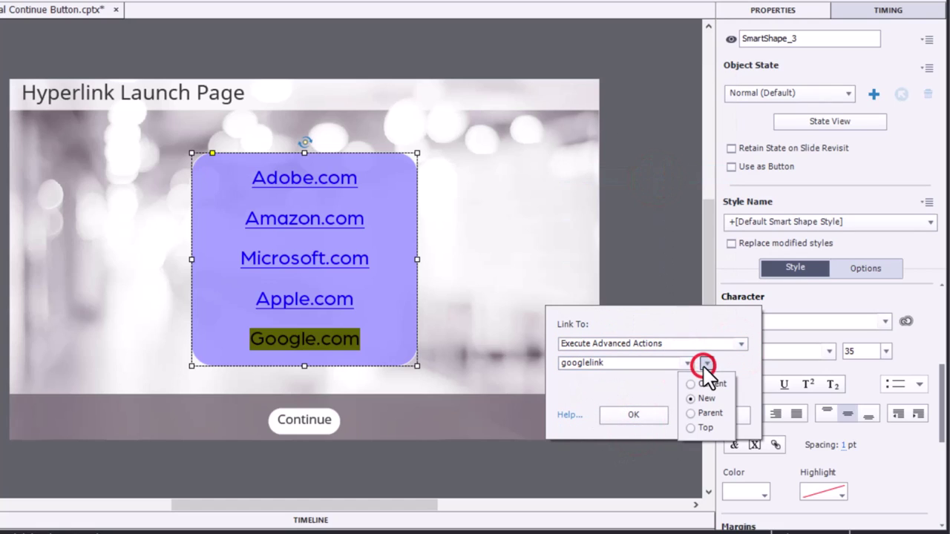
left_click(707, 384)
left_click(628, 415)
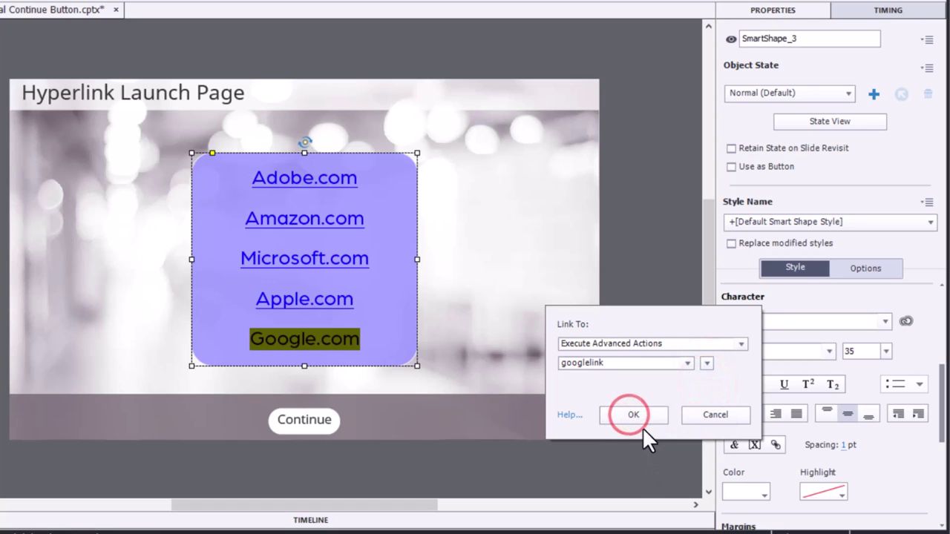
left_click(636, 413)
Change the Apple.com link to open in the current window
left_click(314, 303)
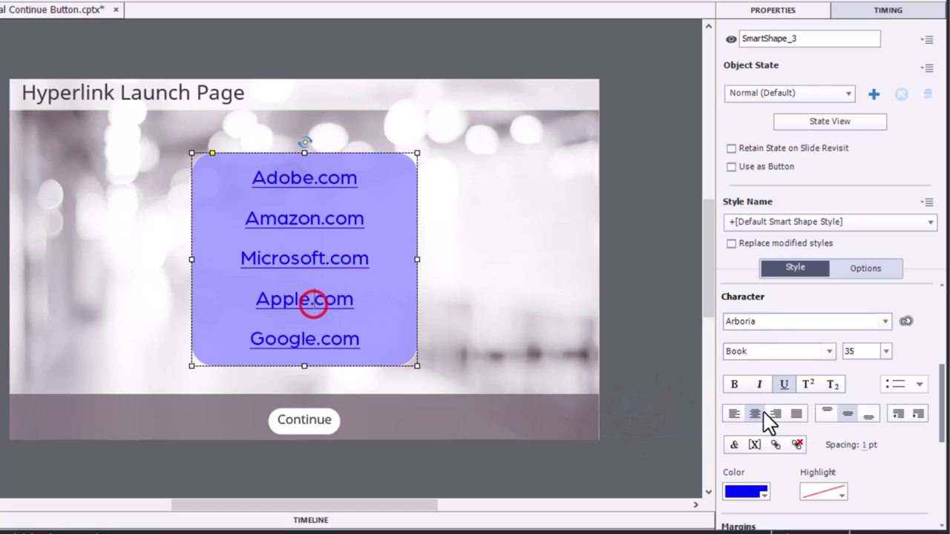
left_click(776, 444)
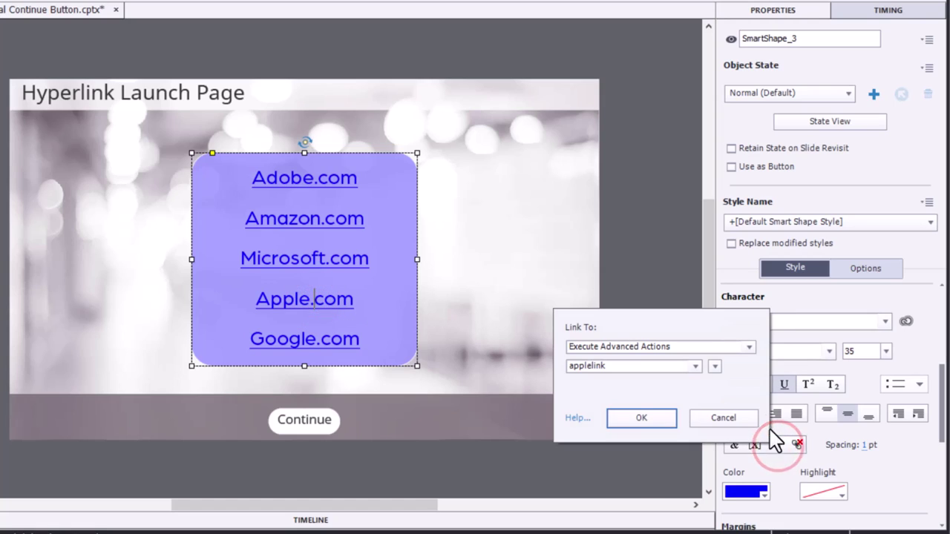
left_click(715, 366)
left_click(718, 387)
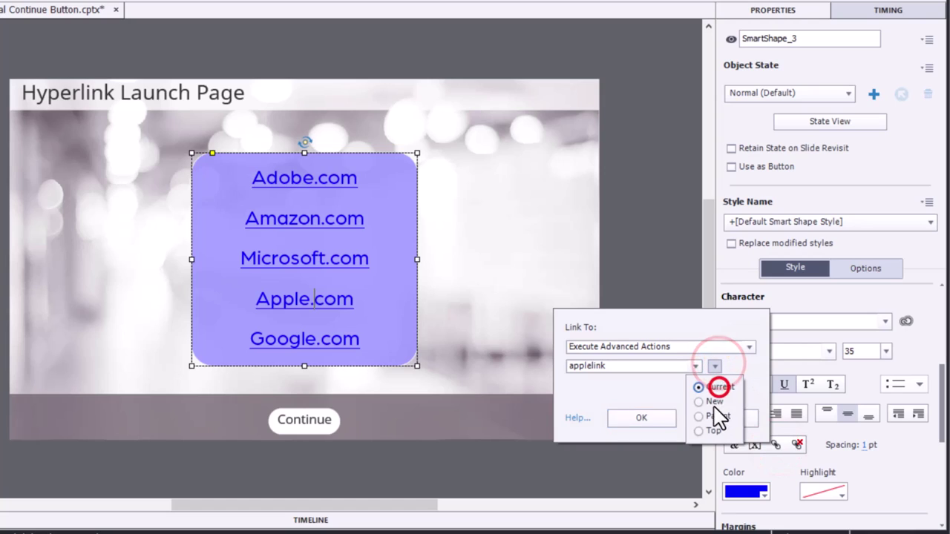
left_click(657, 419)
Set the Microsoft.com link to open in the current window
left_click(325, 258)
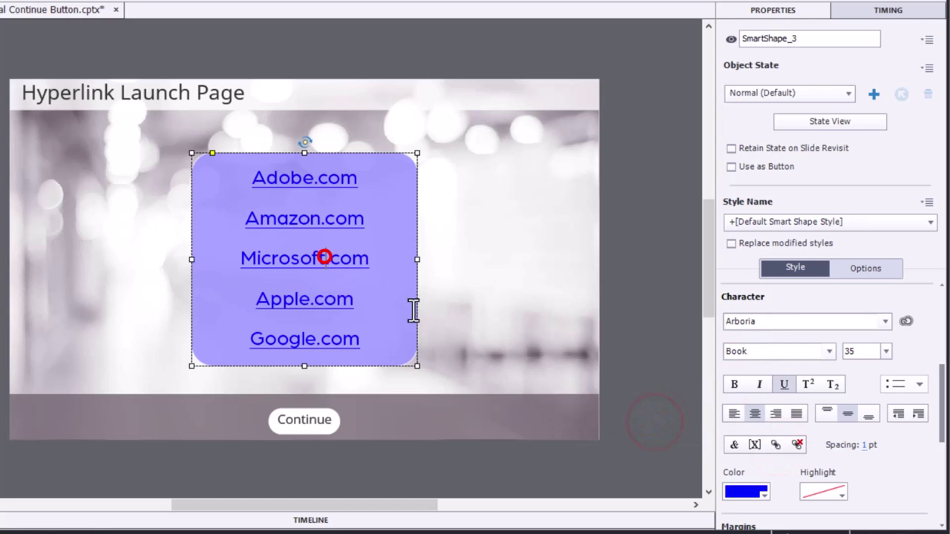
left_click(776, 444)
left_click(713, 368)
left_click(714, 392)
left_click(636, 420)
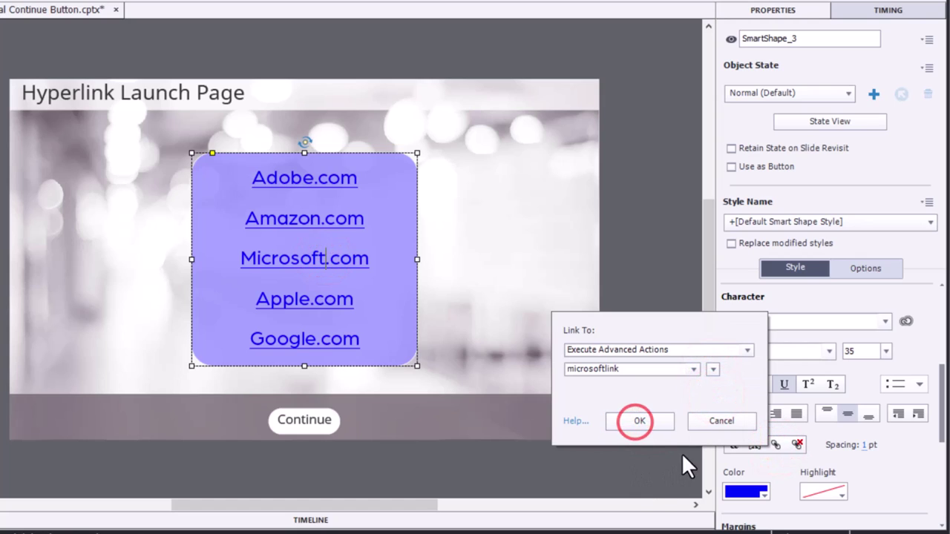
left_click(642, 424)
Set the Amazon.com link to the current window, then preview the project as HTML5 in Browser
left_click(325, 218)
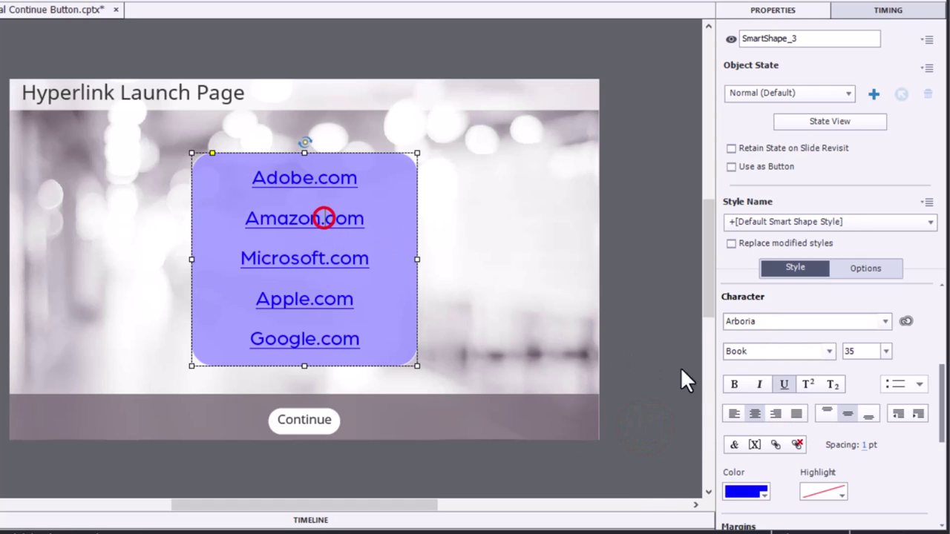
left_click(776, 444)
left_click(714, 366)
left_click(714, 367)
left_click(635, 417)
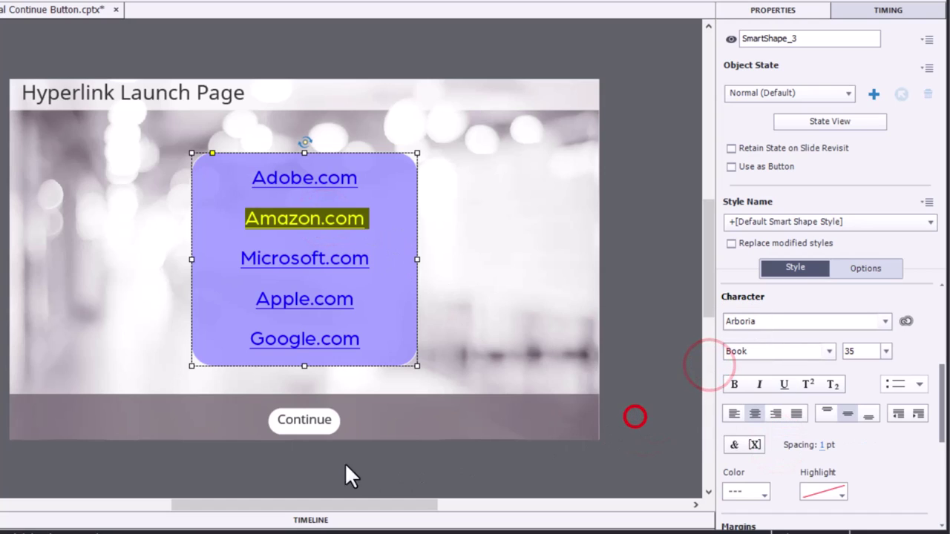
left_click(587, 290)
left_click(636, 299)
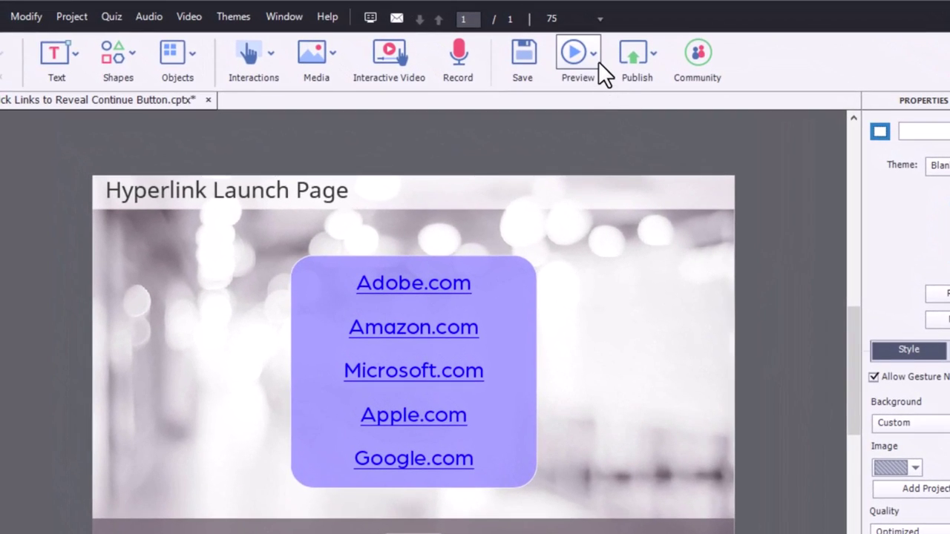
left_click(598, 57)
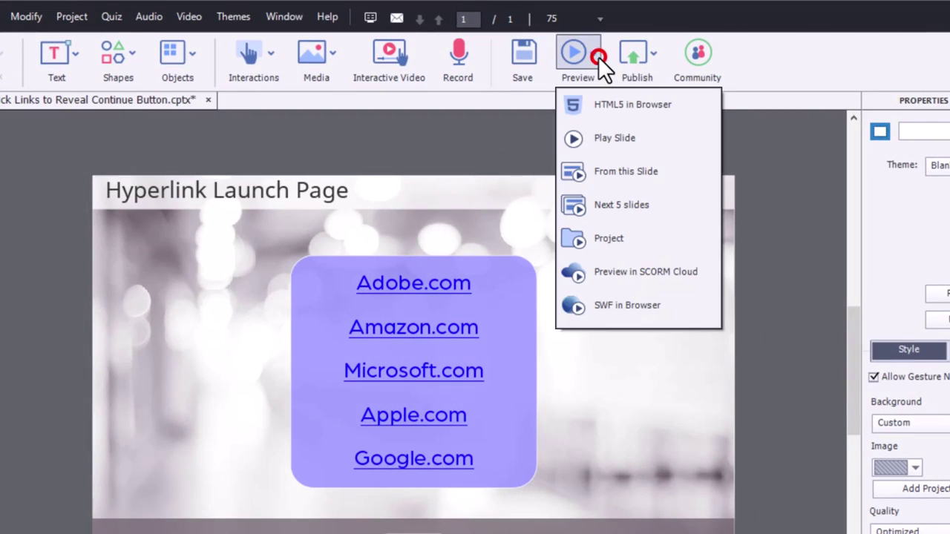
left_click(607, 102)
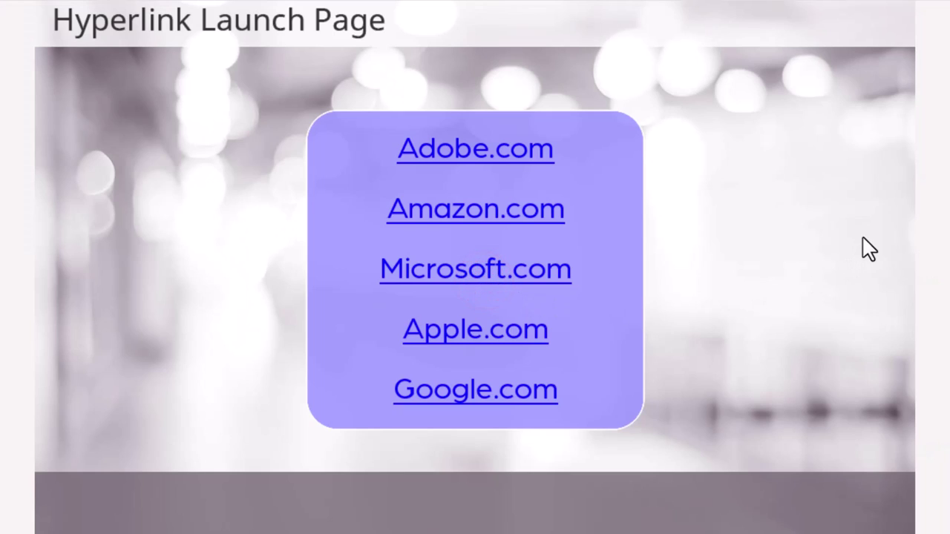
Click Adobe.com, Amazon.com, Microsoft.com, Apple.com and Google.com in the preview to reveal Continue
left_click(515, 158)
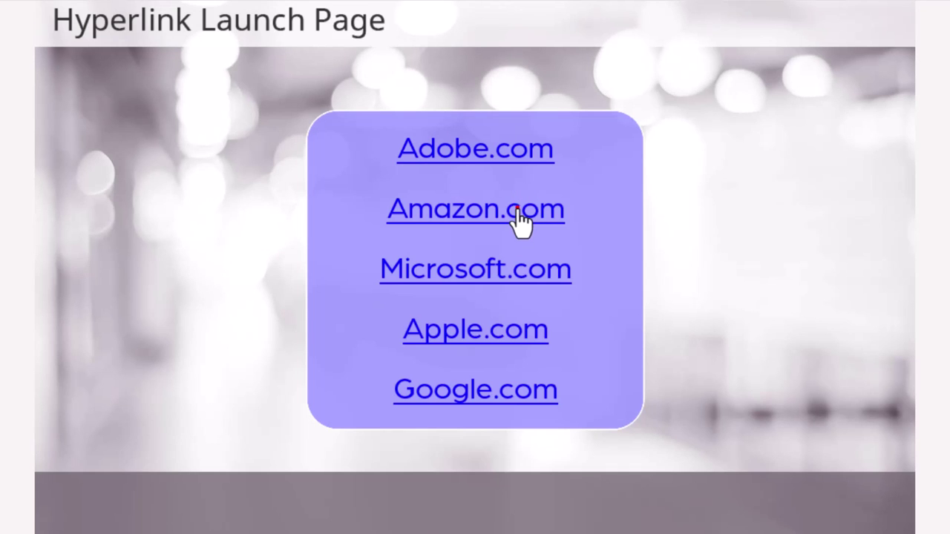
left_click(517, 209)
left_click(489, 272)
left_click(480, 278)
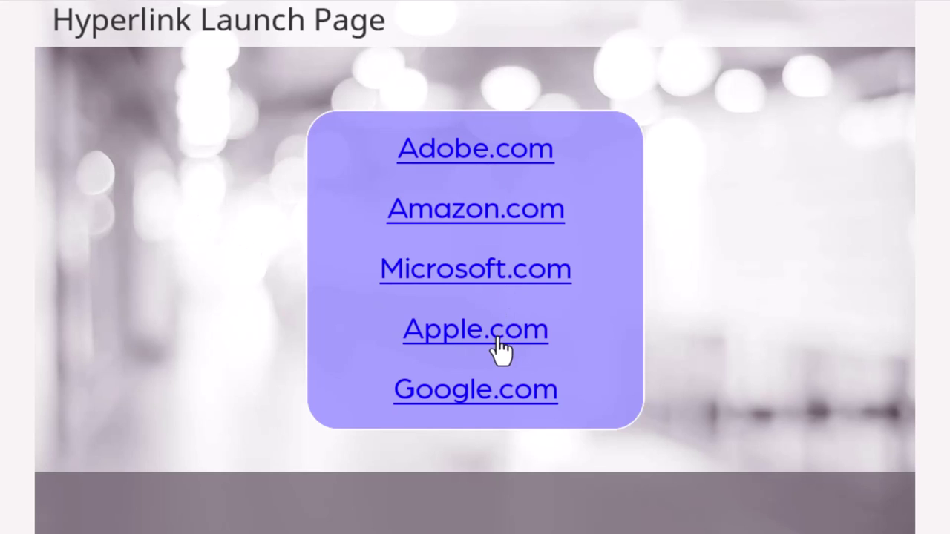
left_click(497, 335)
left_click(476, 392)
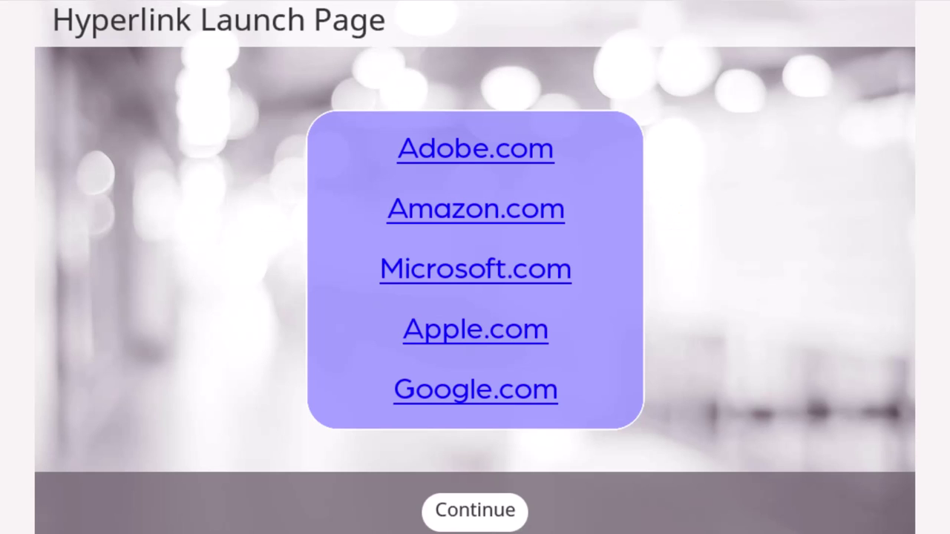